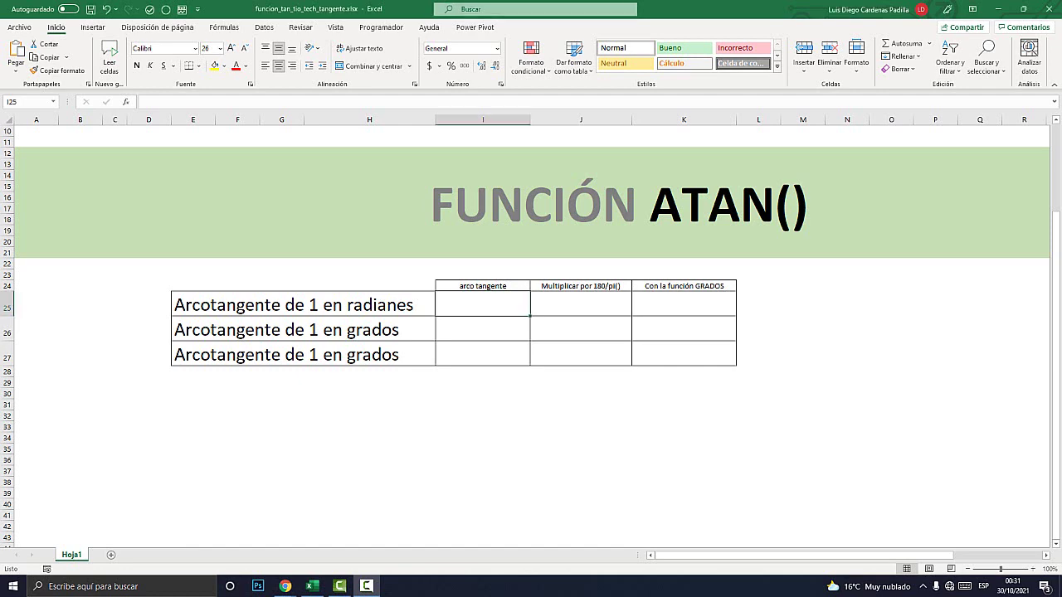
- Leave the table and switch to the Chrome tab showing the Función ATAN support article
{"action": "left_click", "coordinate": [581, 393]}
{"action": "scroll", "coordinate": [531, 332], "scroll_direction": "down", "scroll_amount": 1}
{"action": "scroll", "coordinate": [531, 332], "scroll_direction": "up", "scroll_amount": 3}
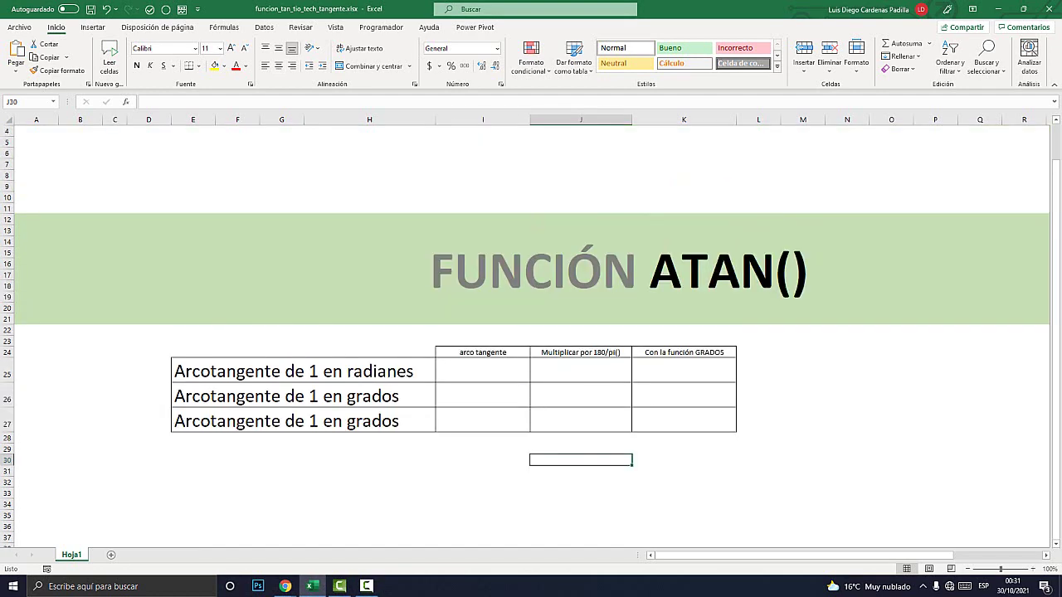
{"action": "scroll", "coordinate": [532, 332], "scroll_direction": "down", "scroll_amount": 2}
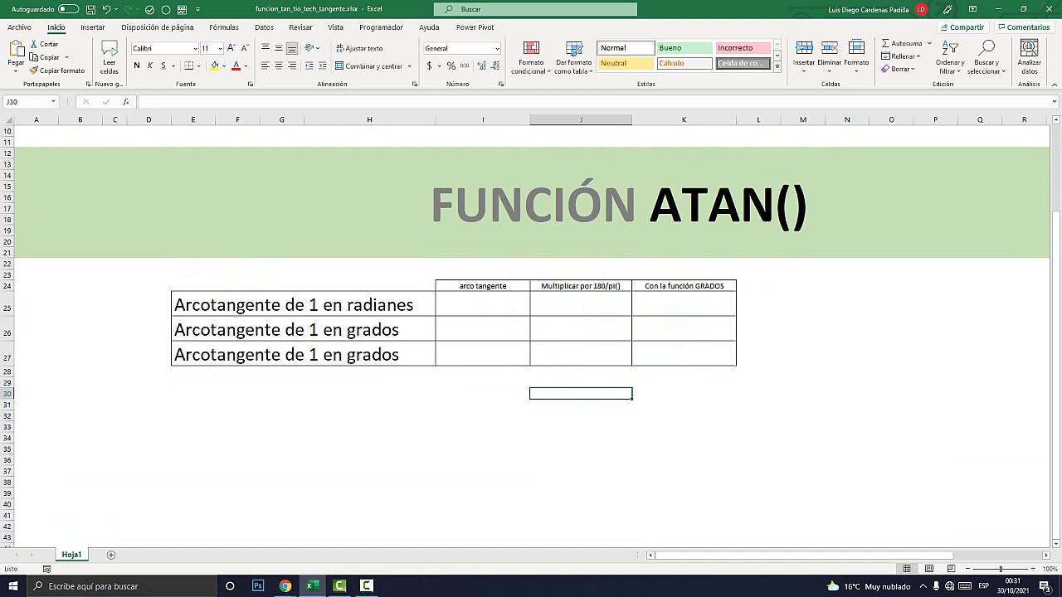
{"action": "key", "text": "alt+Tab"}
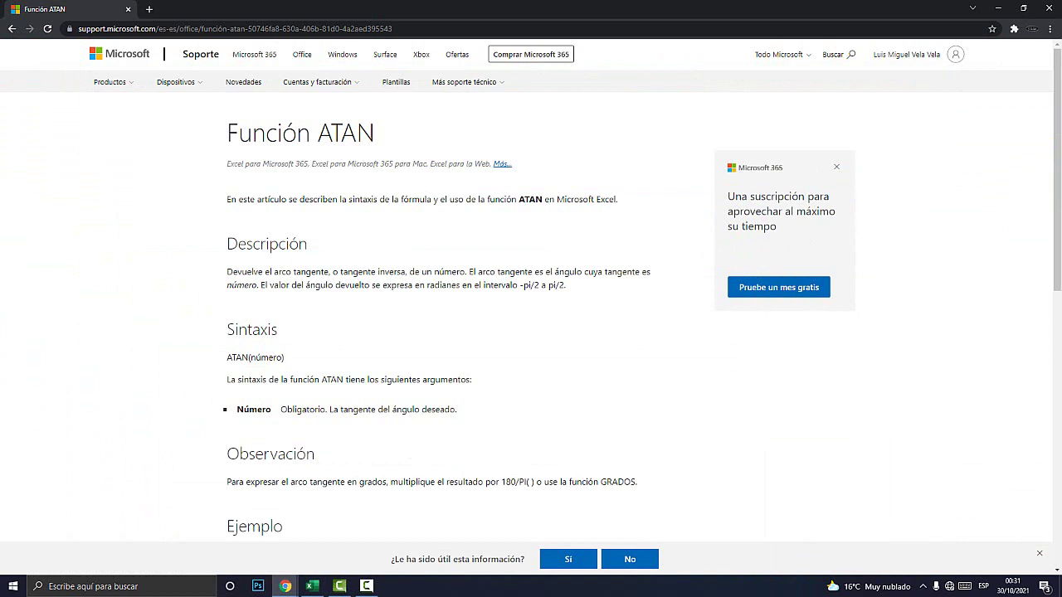
- Highlight the article title Función ATAN and the definition of the arc tangent
{"action": "mouse_move", "coordinate": [227, 133]}
{"action": "left_mouse_down"}
{"action": "mouse_move", "coordinate": [375, 133]}
{"action": "mouse_move", "coordinate": [318, 133]}
{"action": "left_mouse_up"}
{"action": "left_click", "coordinate": [375, 133]}
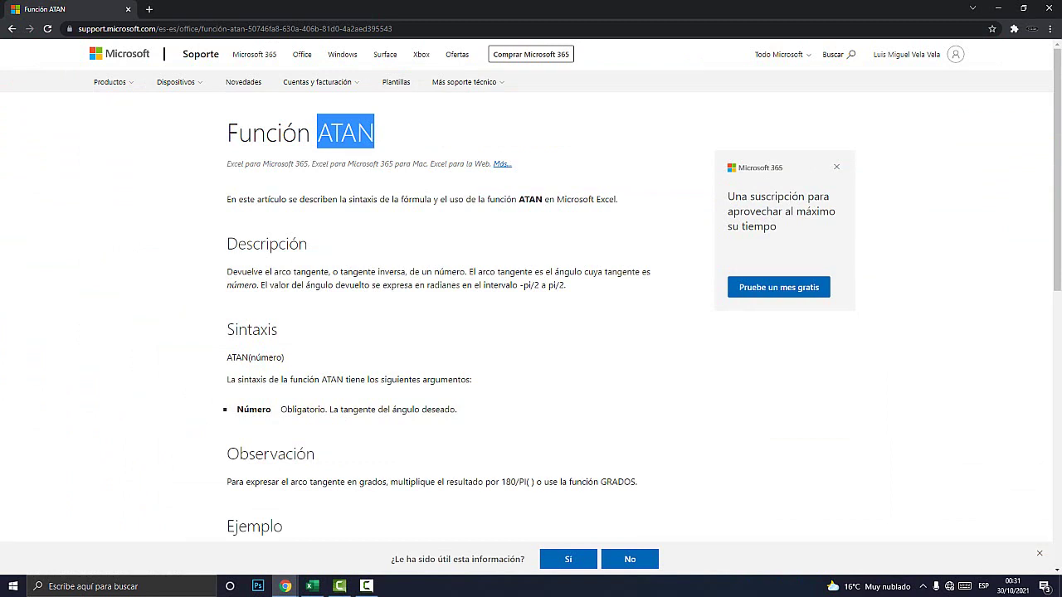
{"action": "mouse_move", "coordinate": [227, 271]}
{"action": "left_mouse_down"}
{"action": "mouse_move", "coordinate": [607, 272]}
{"action": "mouse_move", "coordinate": [252, 329]}
{"action": "left_mouse_up"}
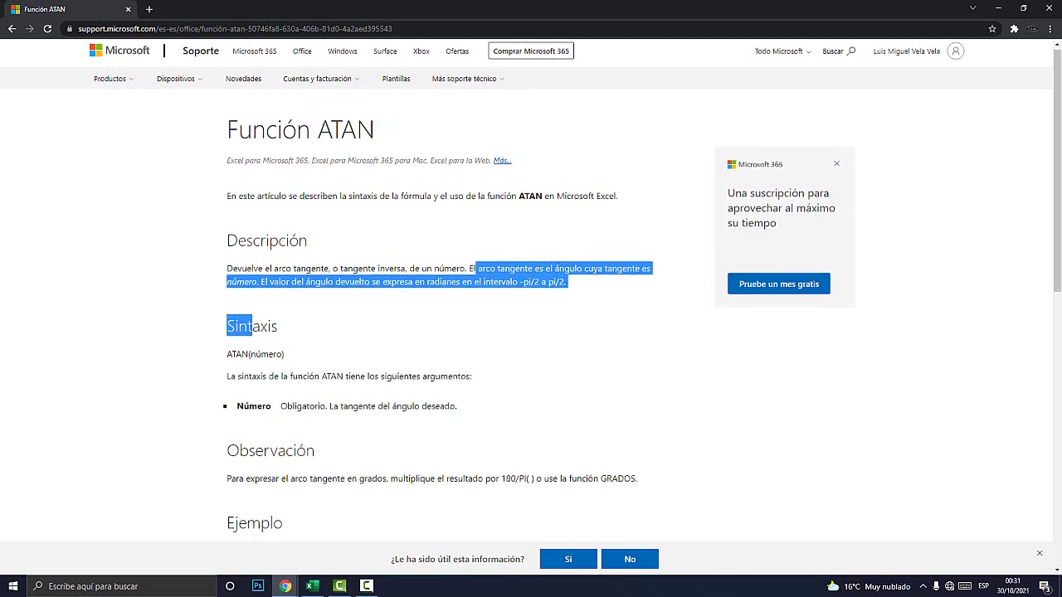
{"action": "scroll", "coordinate": [252, 330], "scroll_direction": "down", "scroll_amount": 1}
{"action": "left_click", "coordinate": [252, 330]}
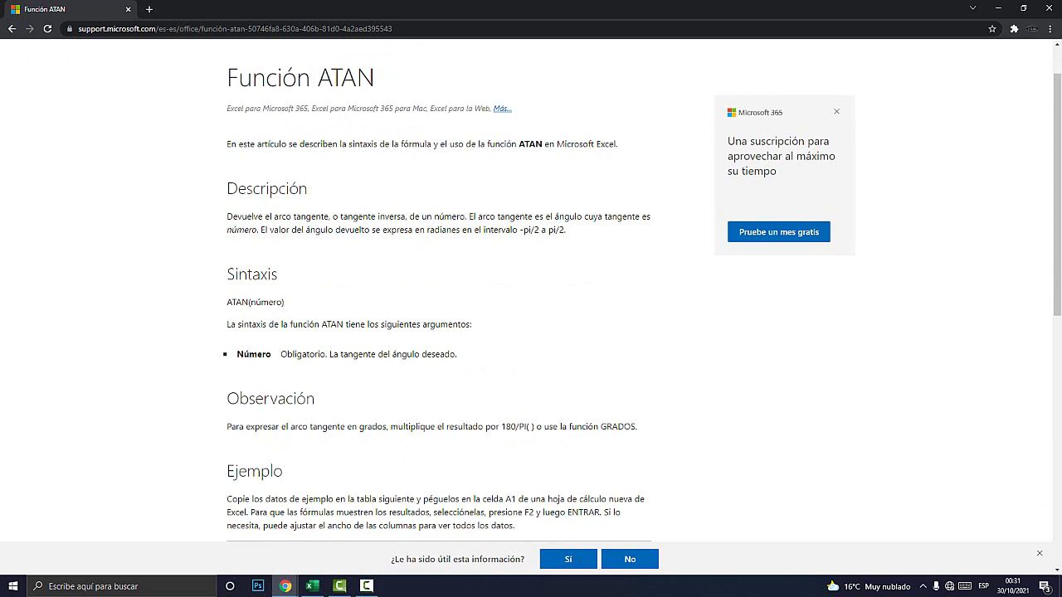
- Highlight the syntax, the número argument and the note on degrees via GRADOS, then return to Excel
{"action": "left_click_drag", "start_coordinate": [227, 302], "coordinate": [248, 302]}
{"action": "left_click", "coordinate": [249, 302]}
{"action": "left_click_drag", "start_coordinate": [286, 354], "coordinate": [458, 354]}
{"action": "scroll", "coordinate": [457, 354], "scroll_direction": "down", "scroll_amount": 1}
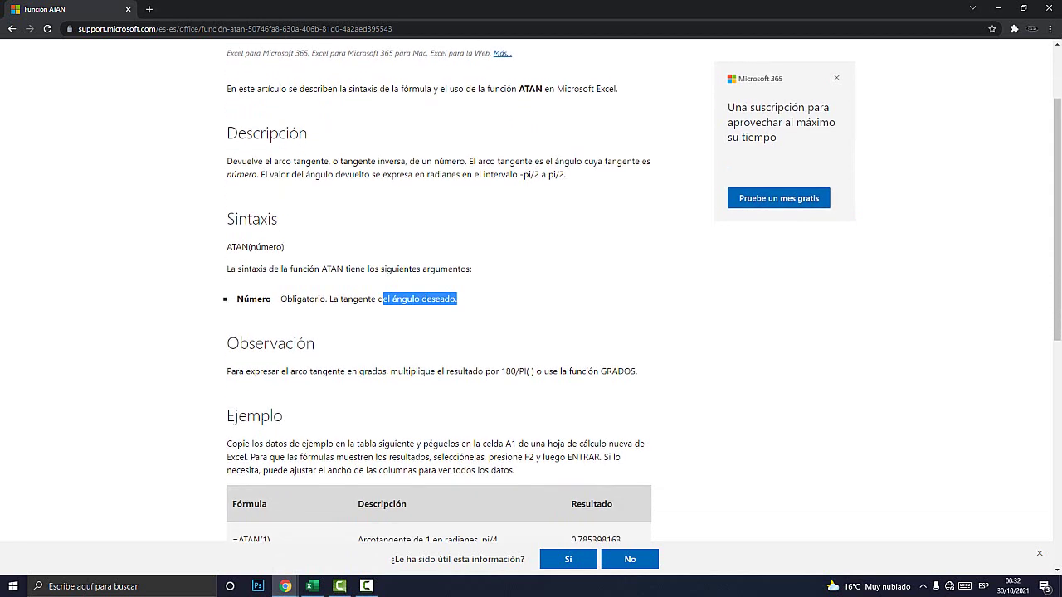
{"action": "left_click_drag", "start_coordinate": [227, 370], "coordinate": [506, 371]}
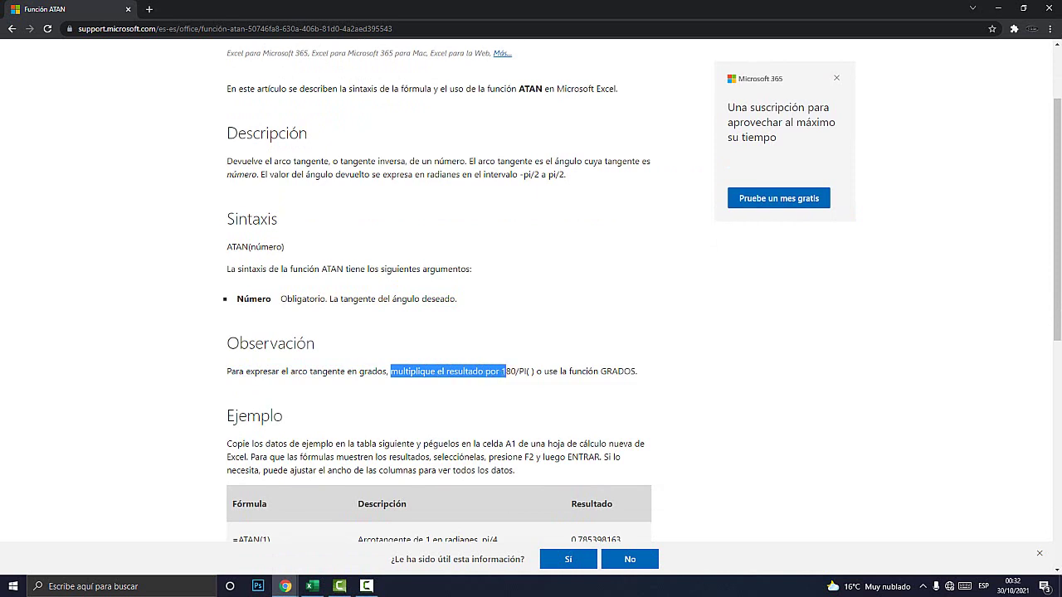
{"action": "left_click_drag", "start_coordinate": [559, 371], "coordinate": [637, 371]}
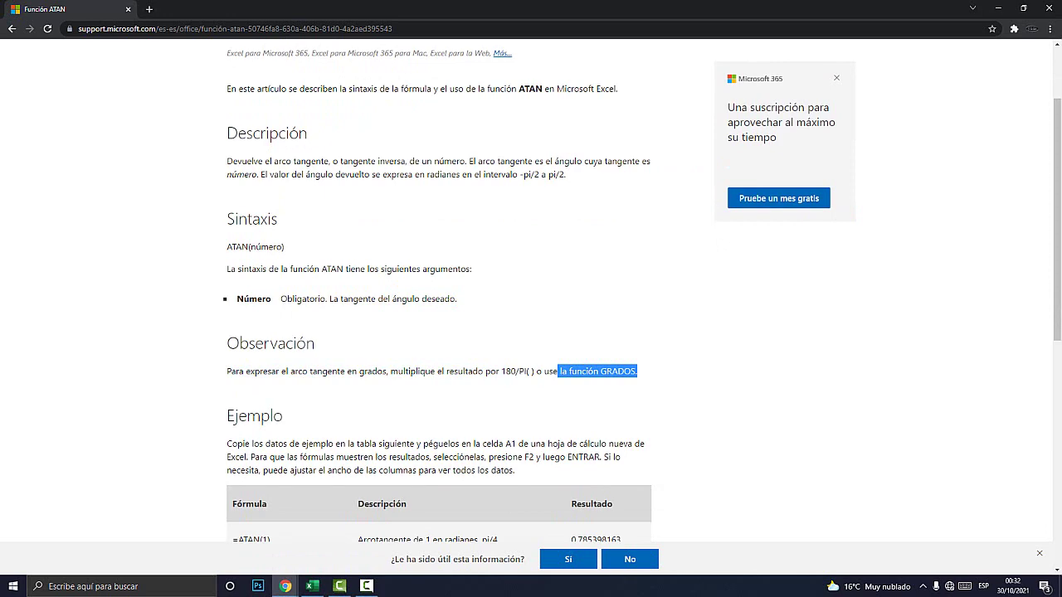
{"action": "left_click", "coordinate": [312, 586]}
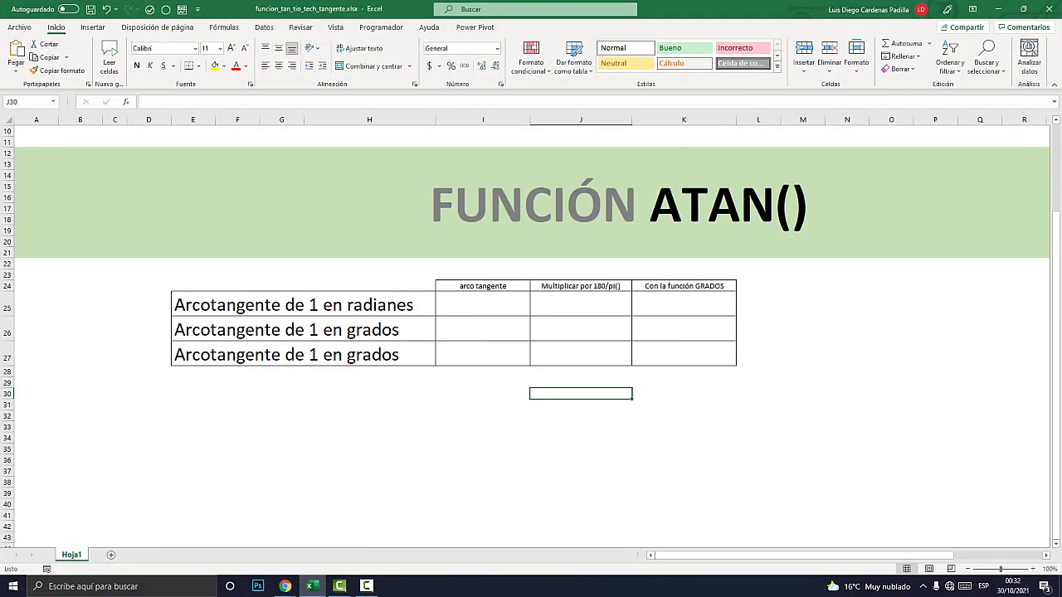
- Highlight 'en radianes' in the radians row label, then select cell I25
{"action": "left_click", "coordinate": [482, 304]}
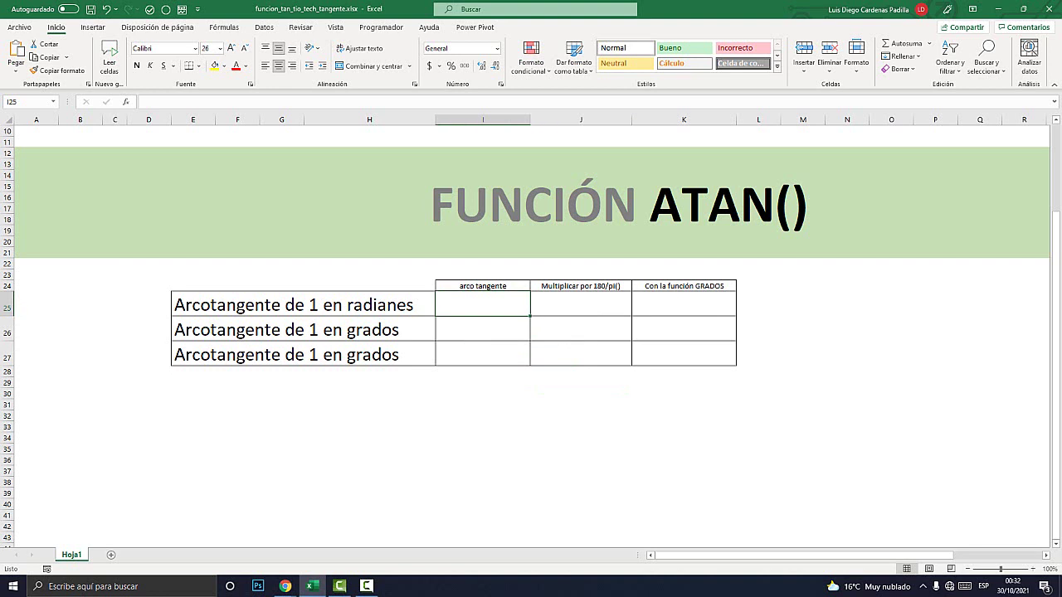
{"action": "double_click", "coordinate": [281, 304]}
{"action": "mouse_move", "coordinate": [322, 305]}
{"action": "left_mouse_down"}
{"action": "mouse_move", "coordinate": [413, 305]}
{"action": "mouse_move", "coordinate": [174, 304]}
{"action": "left_mouse_up"}
{"action": "left_click", "coordinate": [482, 303]}
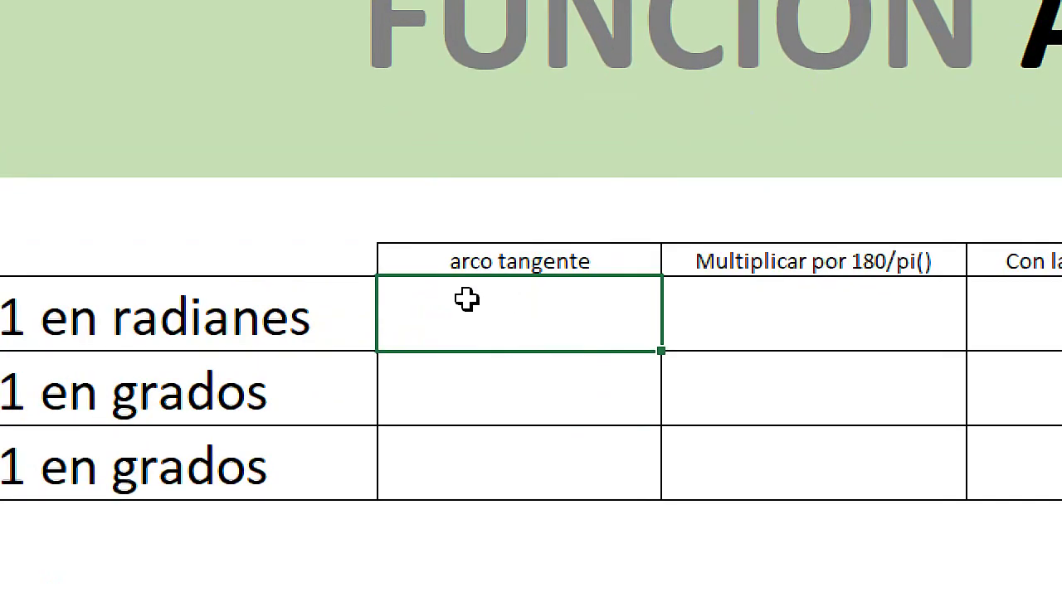
- Enter =ATAN(1) in I25, giving 0.785398, and recheck the formula
{"action": "type", "text": "="}
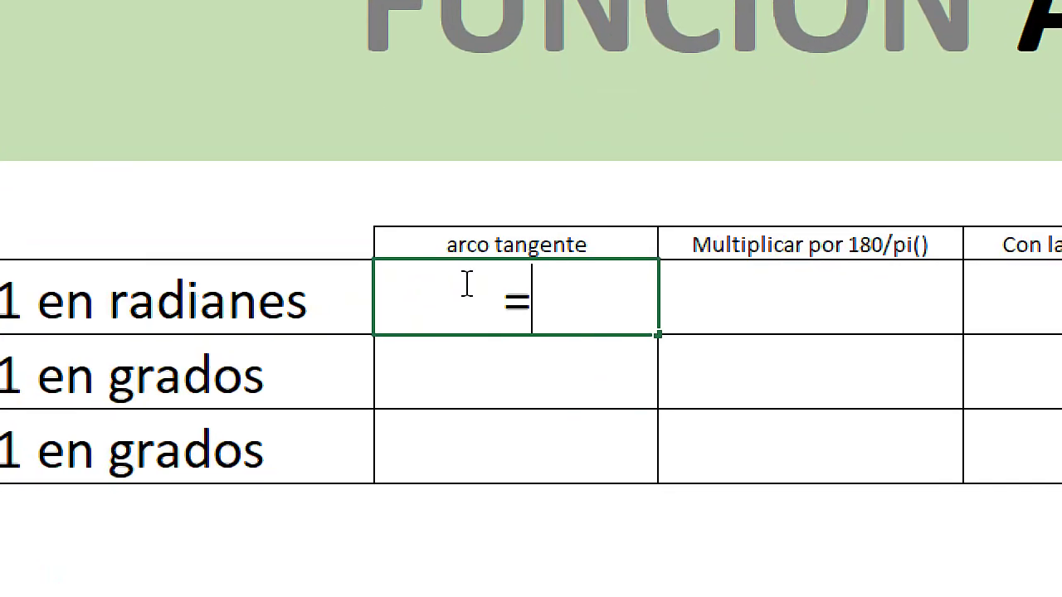
{"action": "type", "text": "atan"}
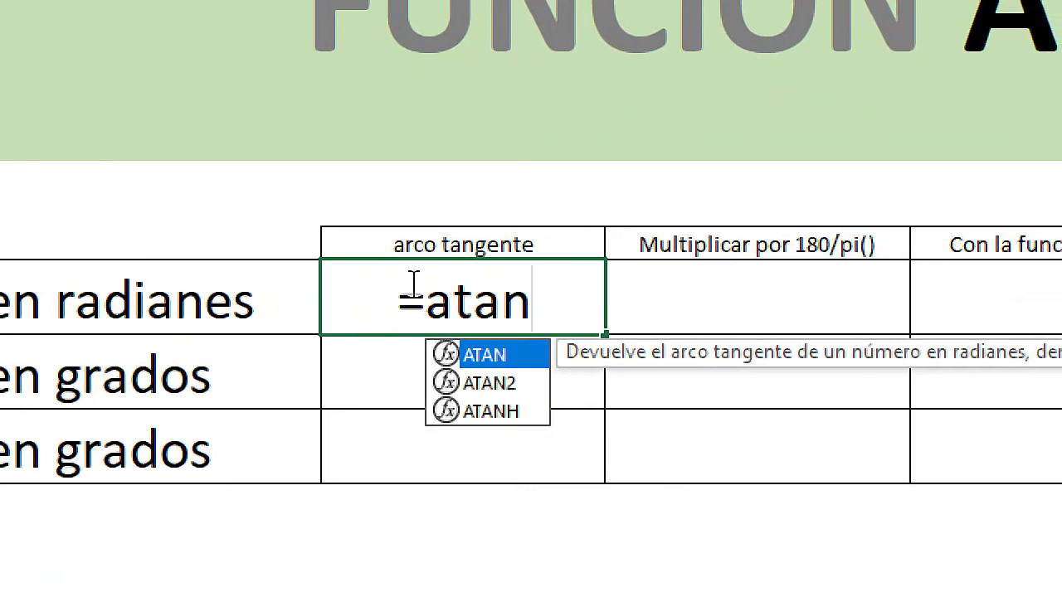
{"action": "key", "text": "Tab"}
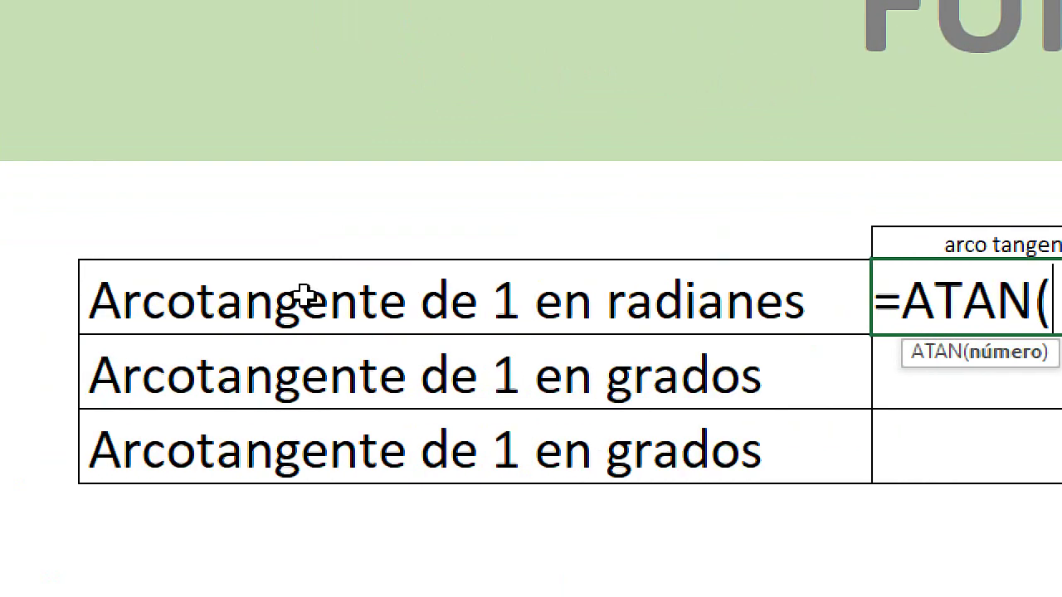
{"action": "type", "text": "1"}
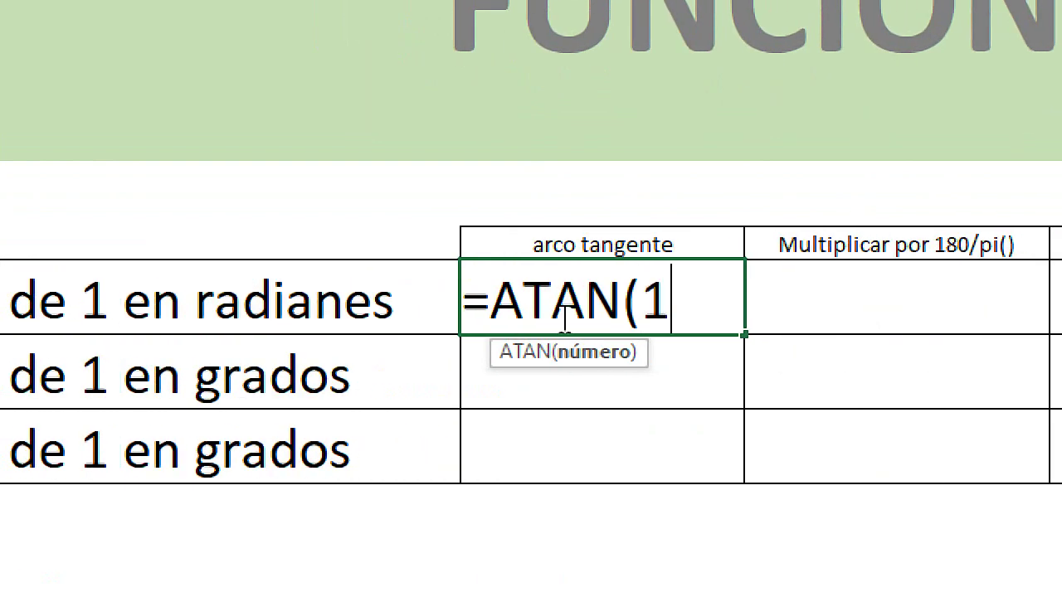
{"action": "type", "text": ")"}
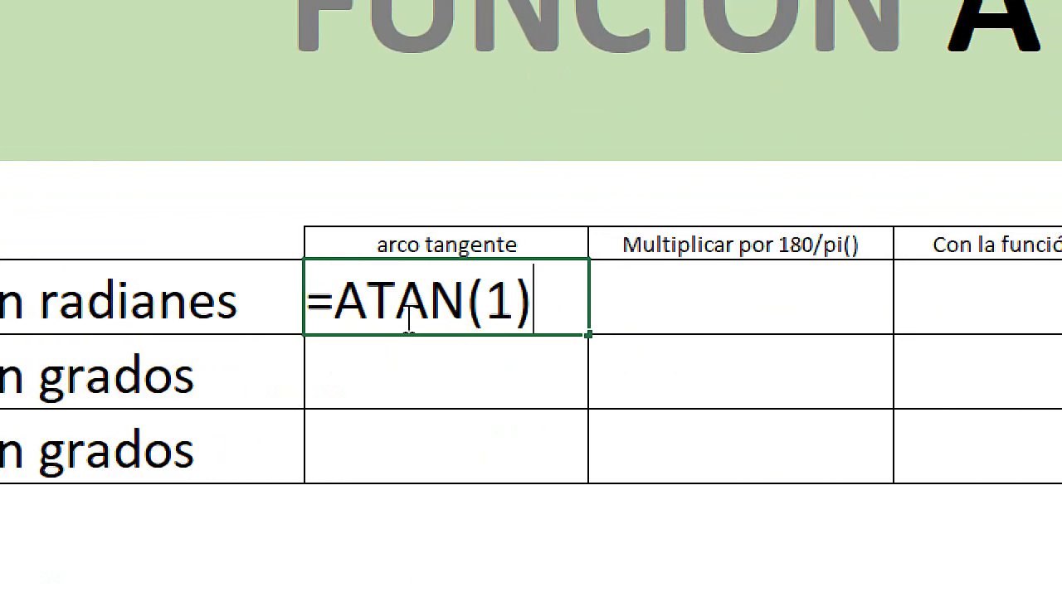
{"action": "key", "text": "Return"}
{"action": "left_click", "coordinate": [434, 303]}
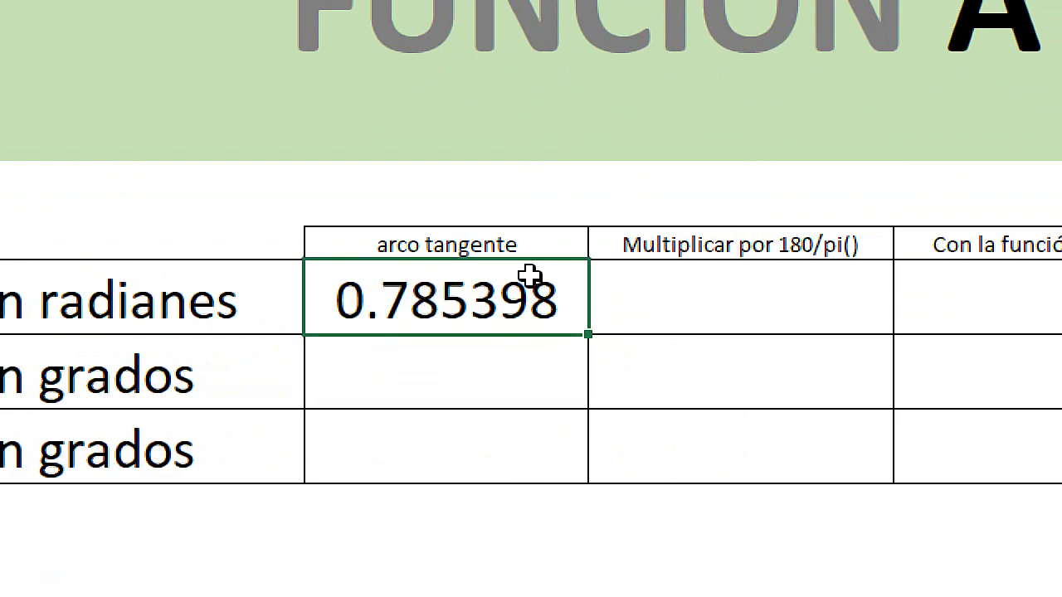
{"action": "double_click", "coordinate": [507, 299]}
{"action": "left_click", "coordinate": [531, 318]}
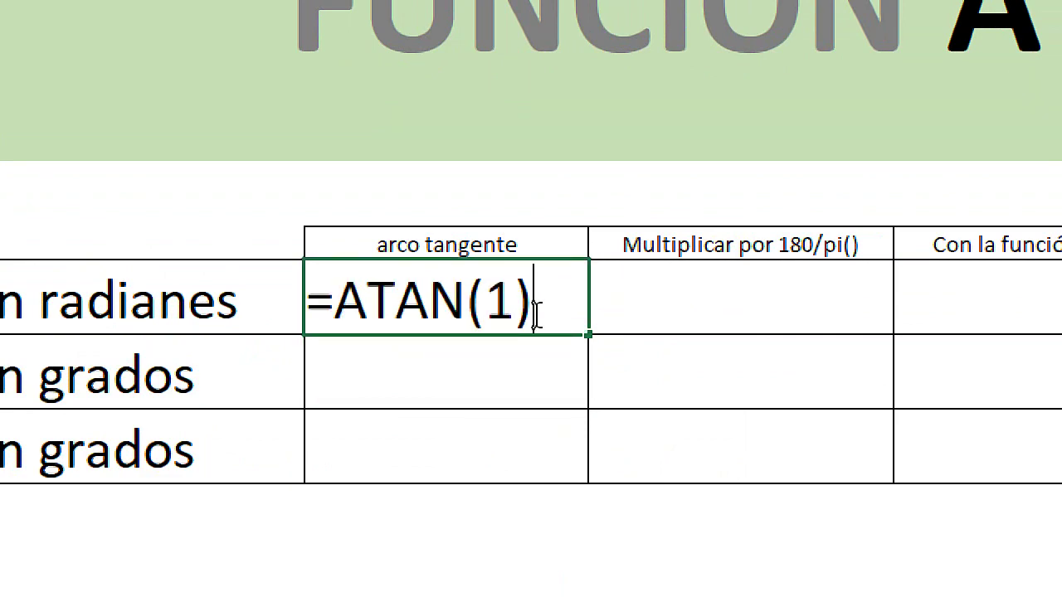
{"action": "key", "text": "Return"}
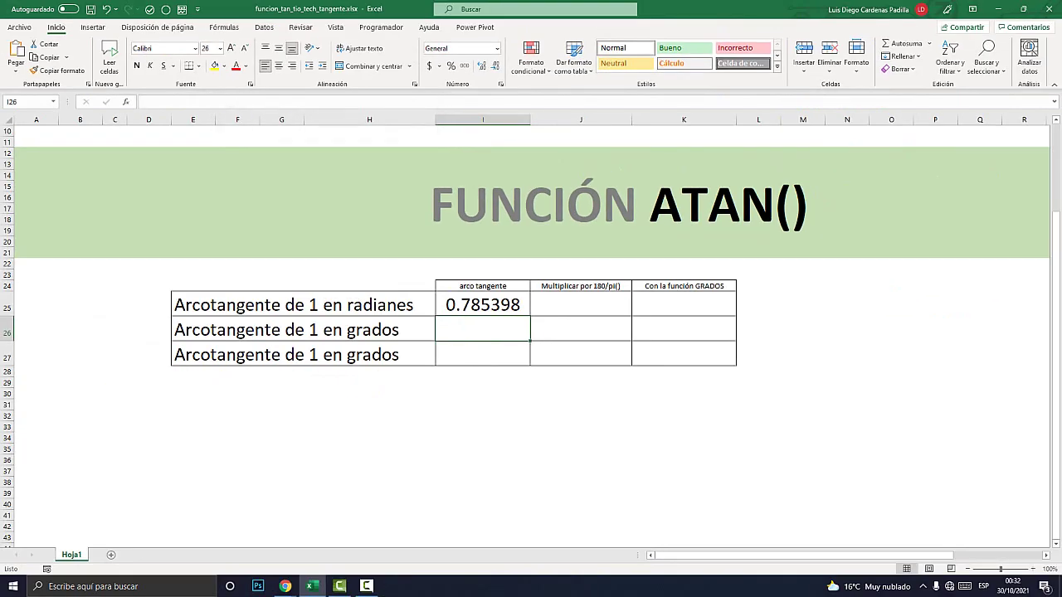
- Highlight 'en grados' in the degrees row label
{"action": "double_click", "coordinate": [256, 330]}
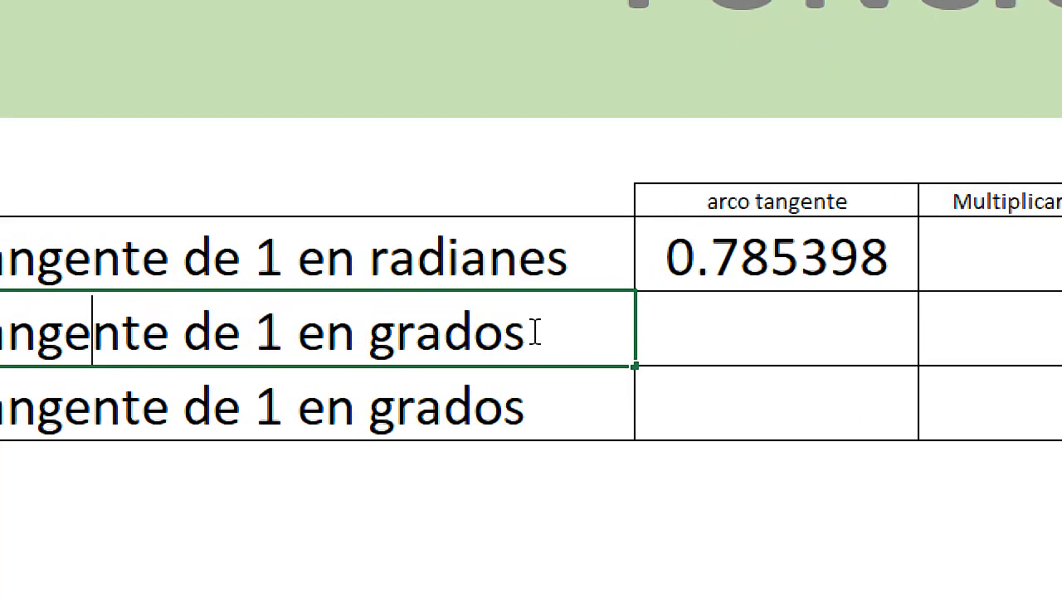
{"action": "left_click_drag", "start_coordinate": [402, 329], "coordinate": [320, 331]}
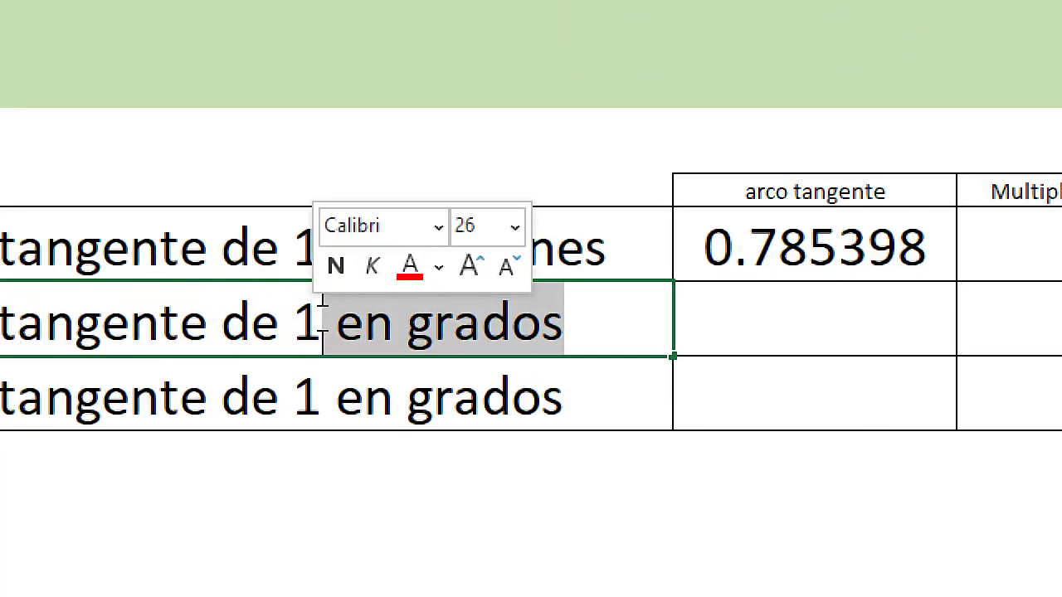
{"action": "key", "text": "Left"}
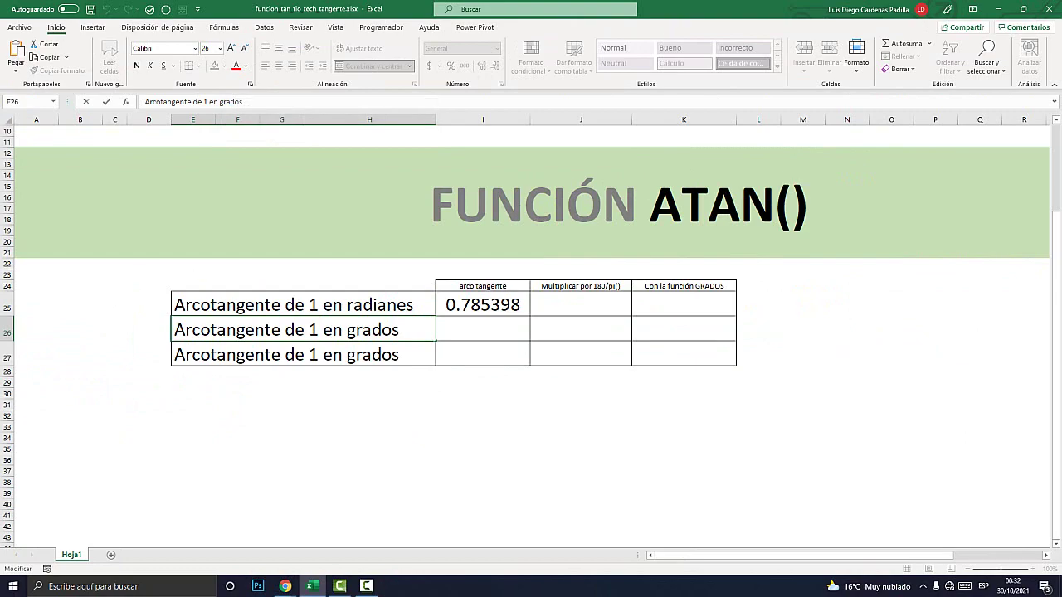
- Enter =ATAN(1)*180/PI() in J26 under Multiplicar por 180/pi(), giving 45
{"action": "left_click", "coordinate": [581, 329]}
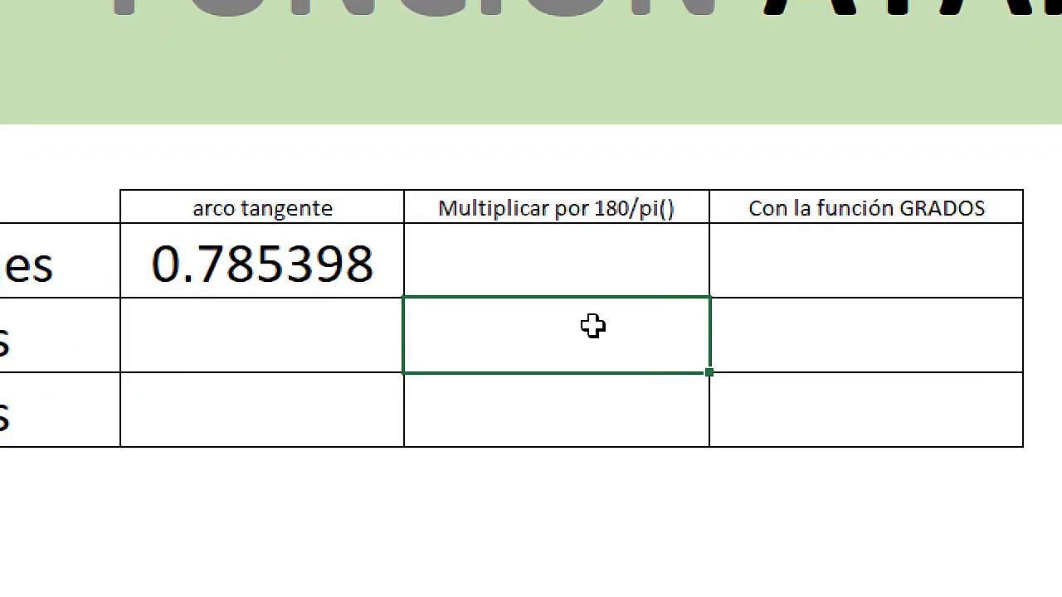
{"action": "double_click", "coordinate": [593, 326]}
{"action": "type", "text": "="}
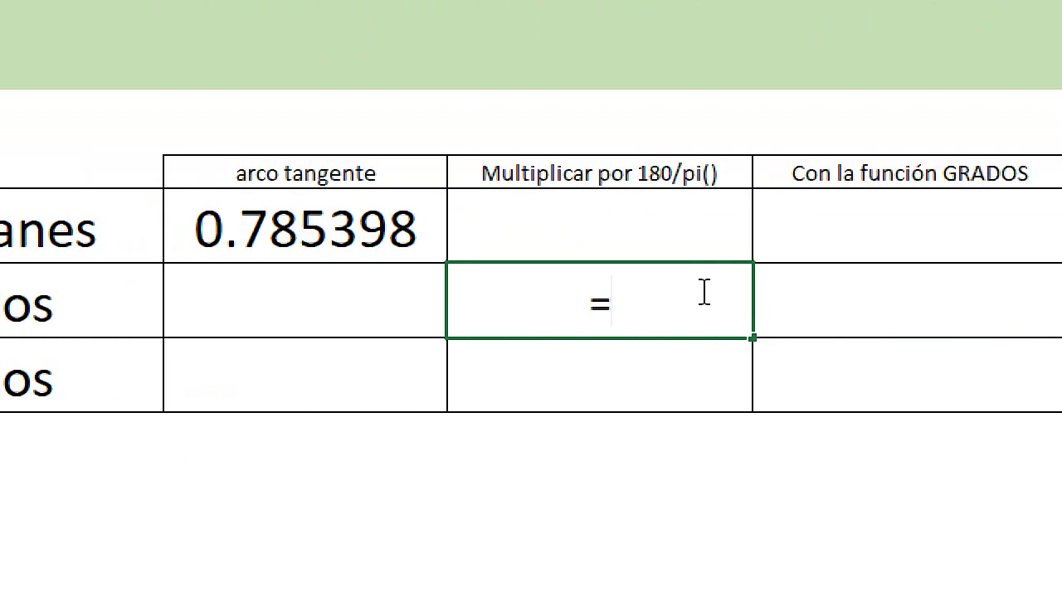
{"action": "type", "text": "atan"}
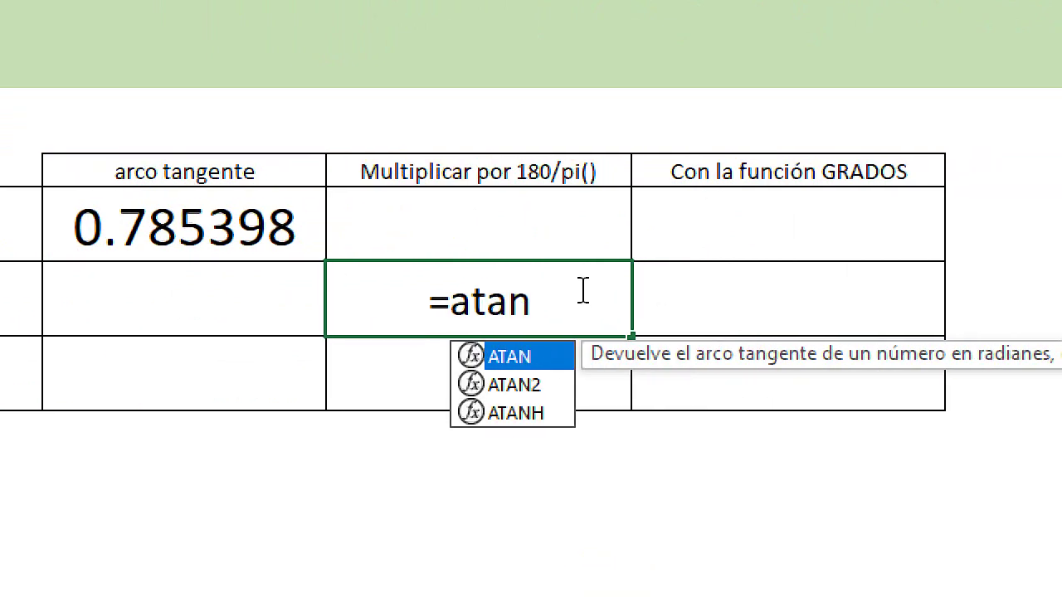
{"action": "type", "text": "("}
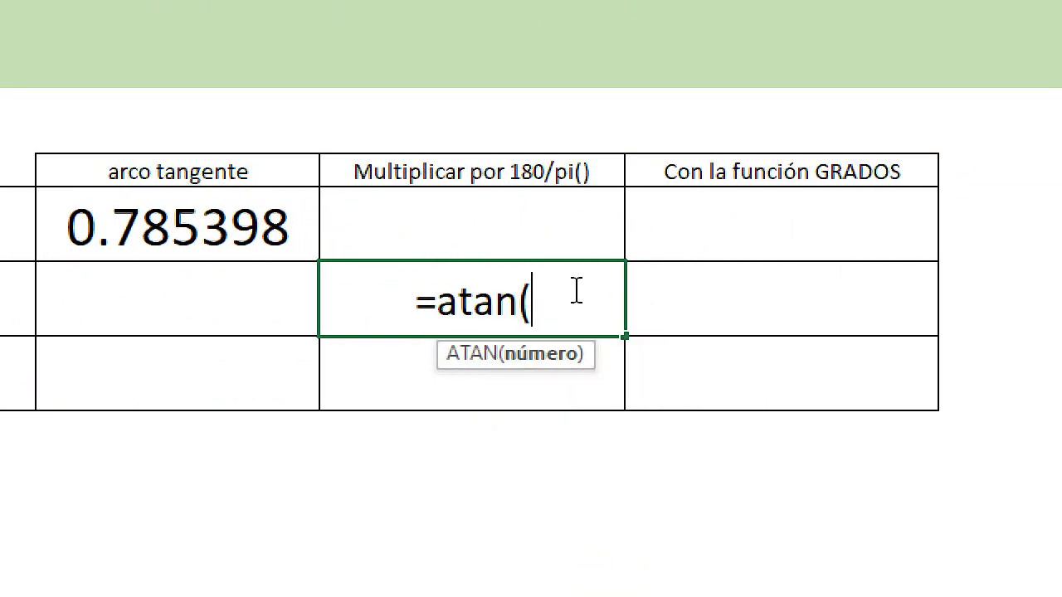
{"action": "type", "text": "1)"}
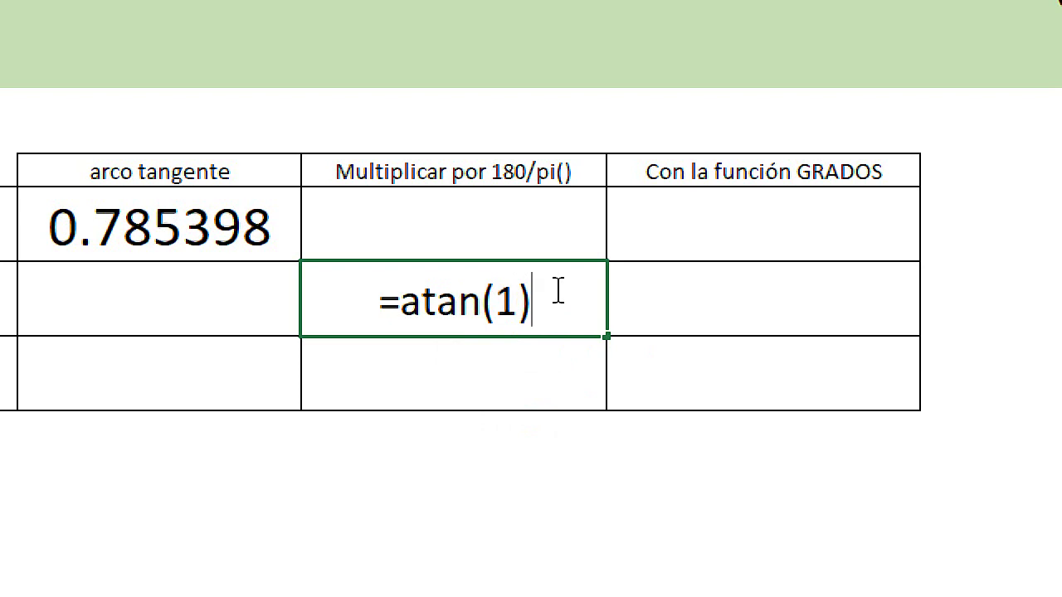
{"action": "type", "text": "*1"}
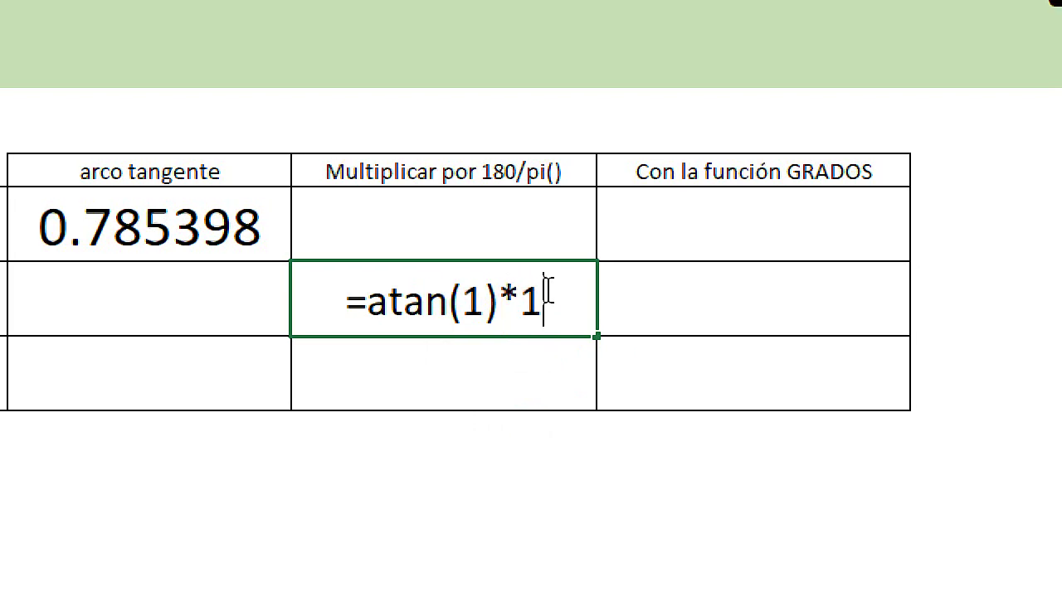
{"action": "type", "text": "80/"}
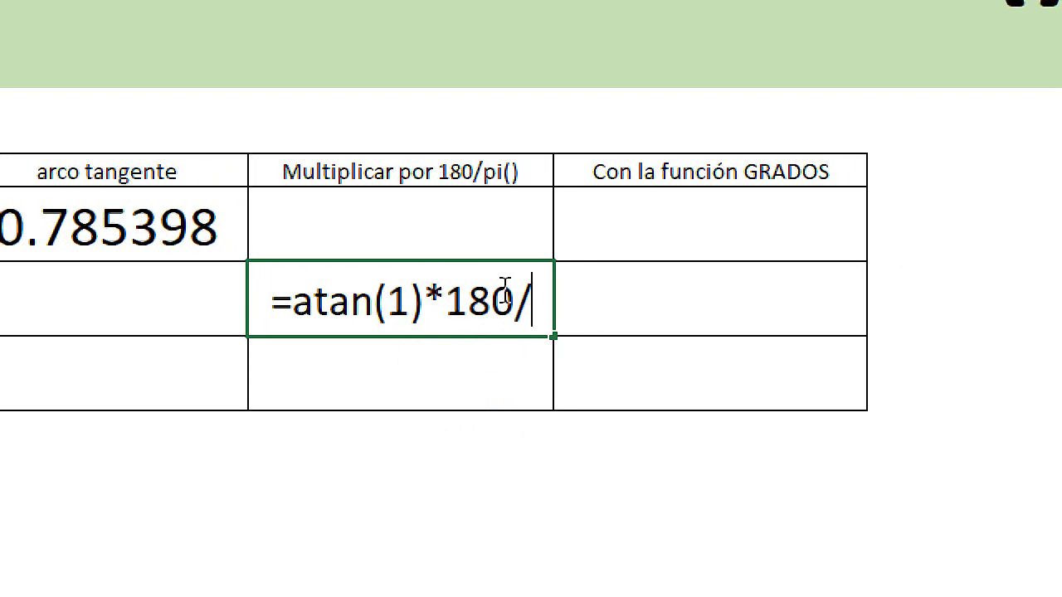
{"action": "type", "text": "pi()"}
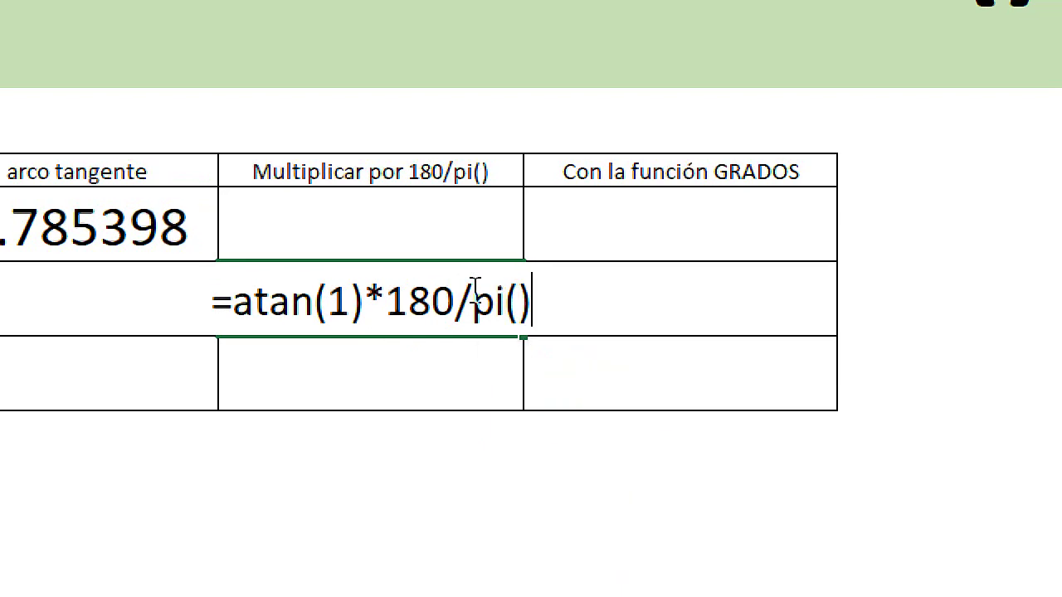
{"action": "key", "text": "Return"}
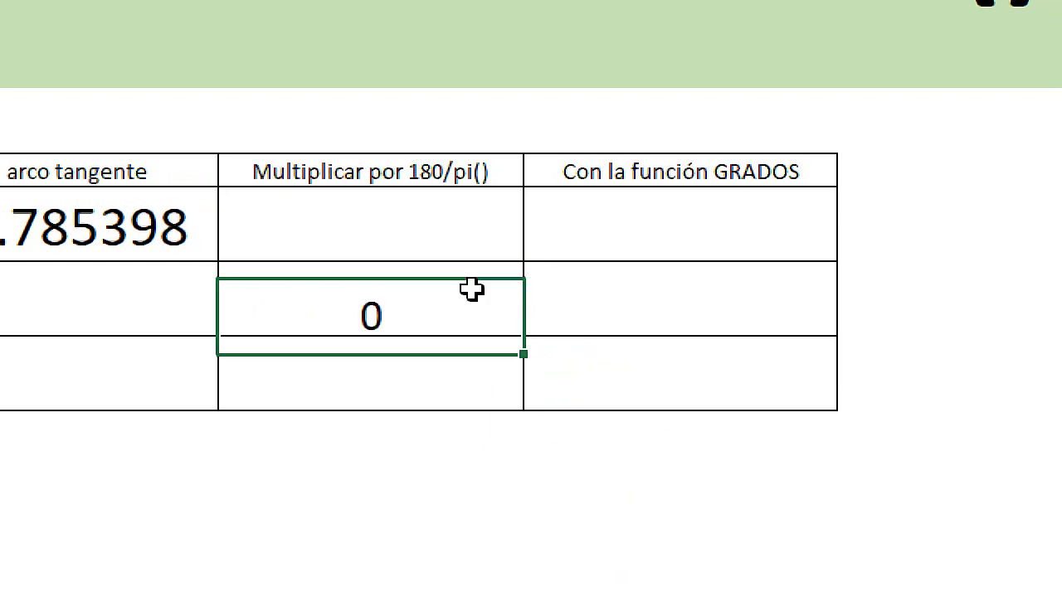
{"action": "left_click", "coordinate": [472, 292]}
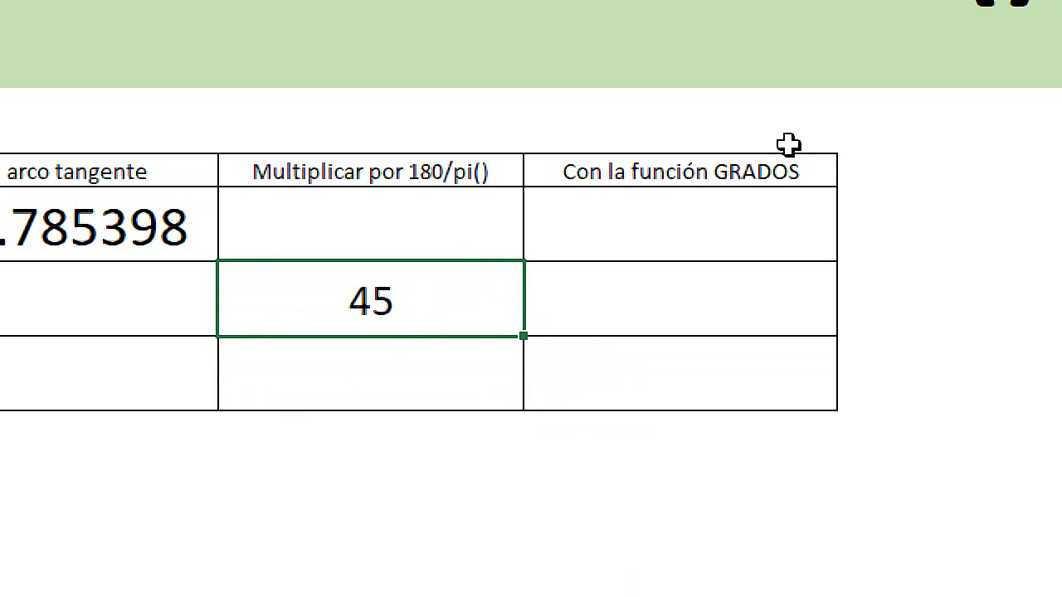
{"action": "double_click", "coordinate": [414, 308]}
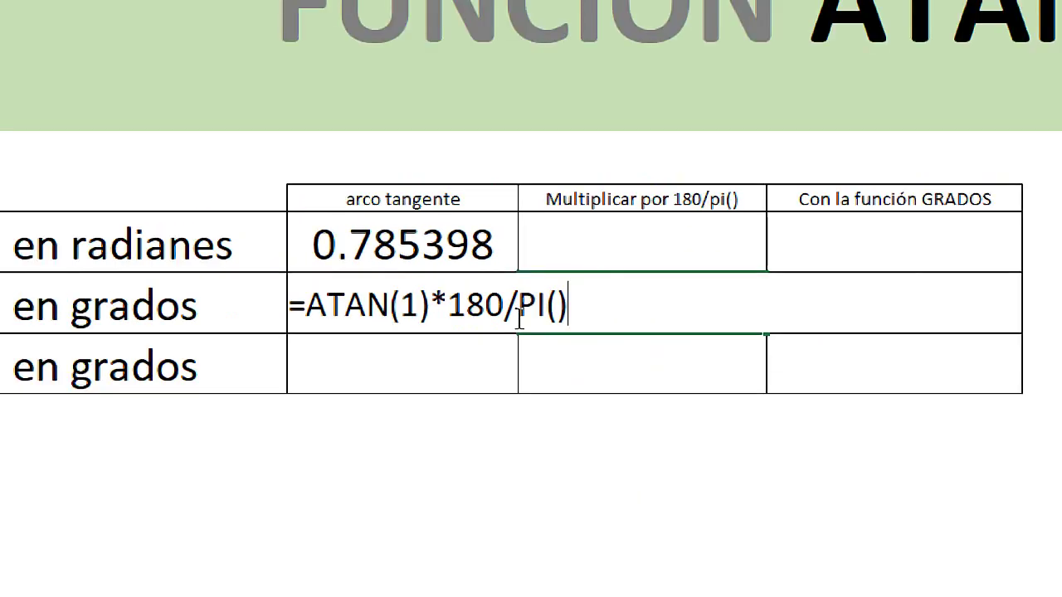
{"action": "key", "text": "Escape"}
{"action": "left_click", "coordinate": [721, 285]}
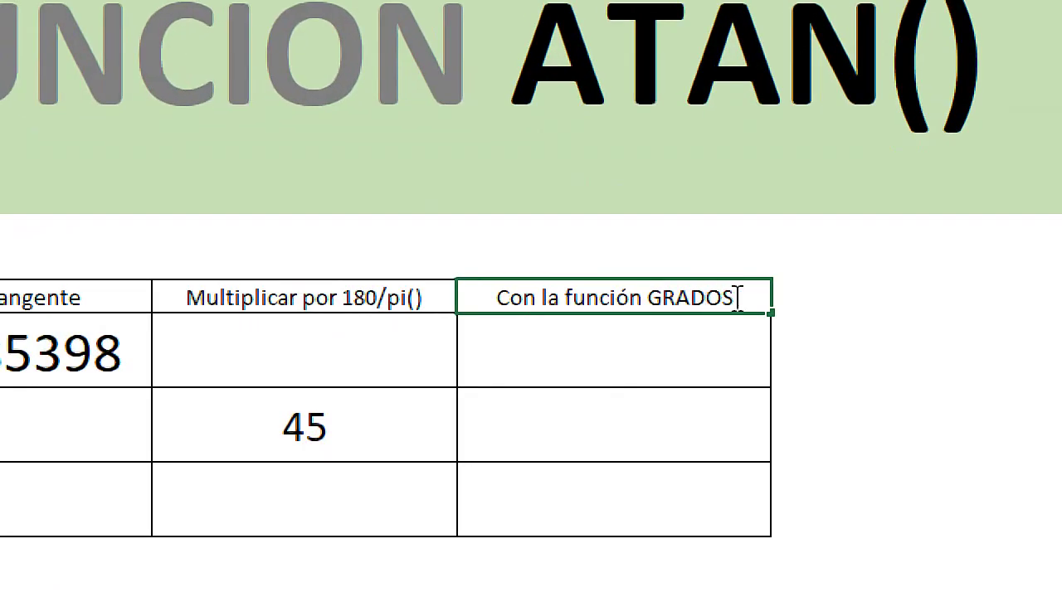
{"action": "left_click_drag", "start_coordinate": [735, 299], "coordinate": [644, 299]}
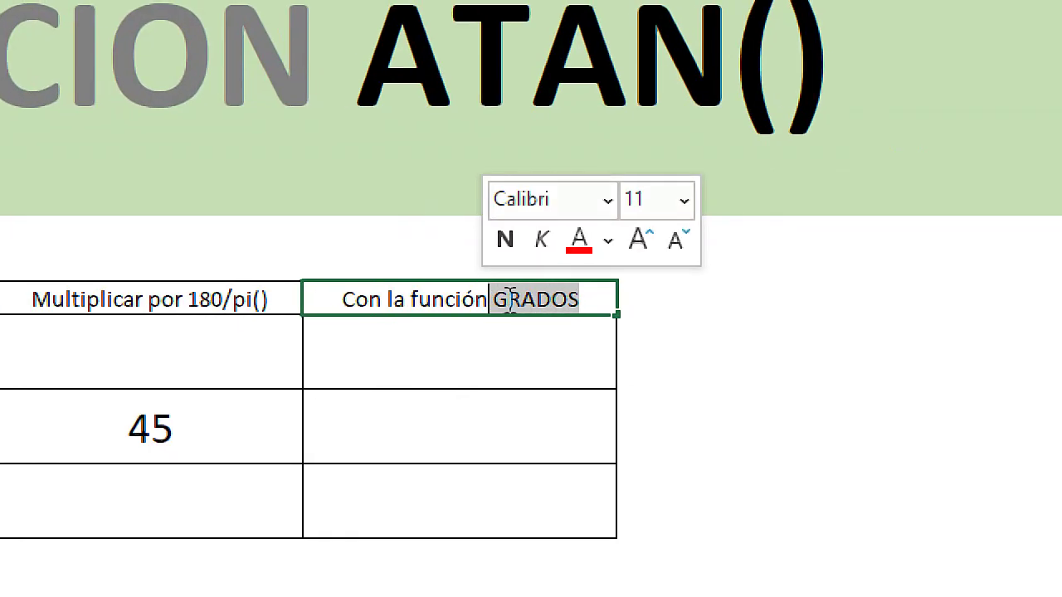
{"action": "double_click", "coordinate": [463, 434]}
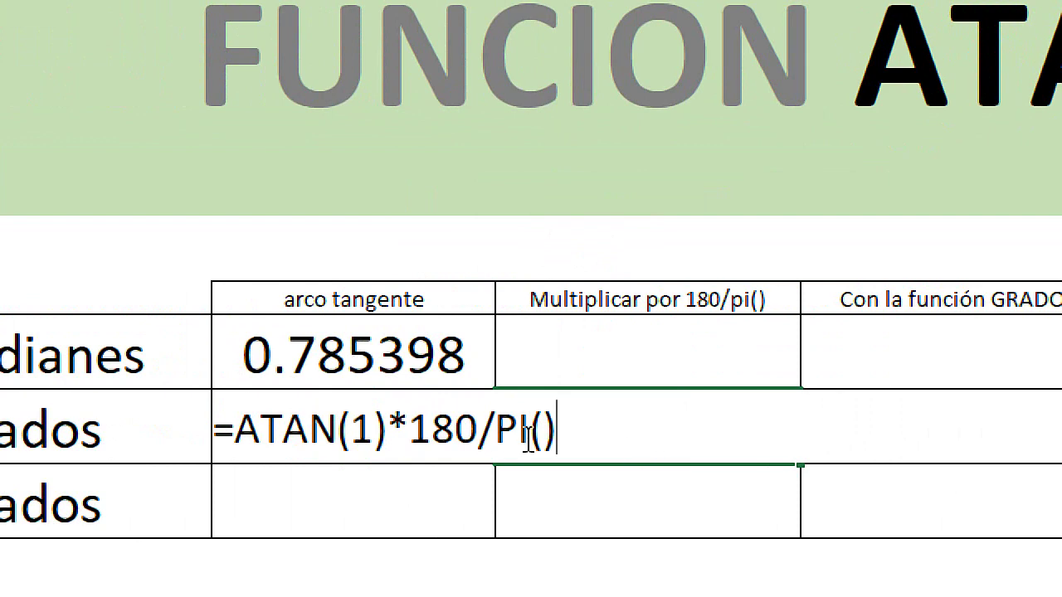
{"action": "key", "text": "Escape"}
{"action": "left_click", "coordinate": [647, 501]}
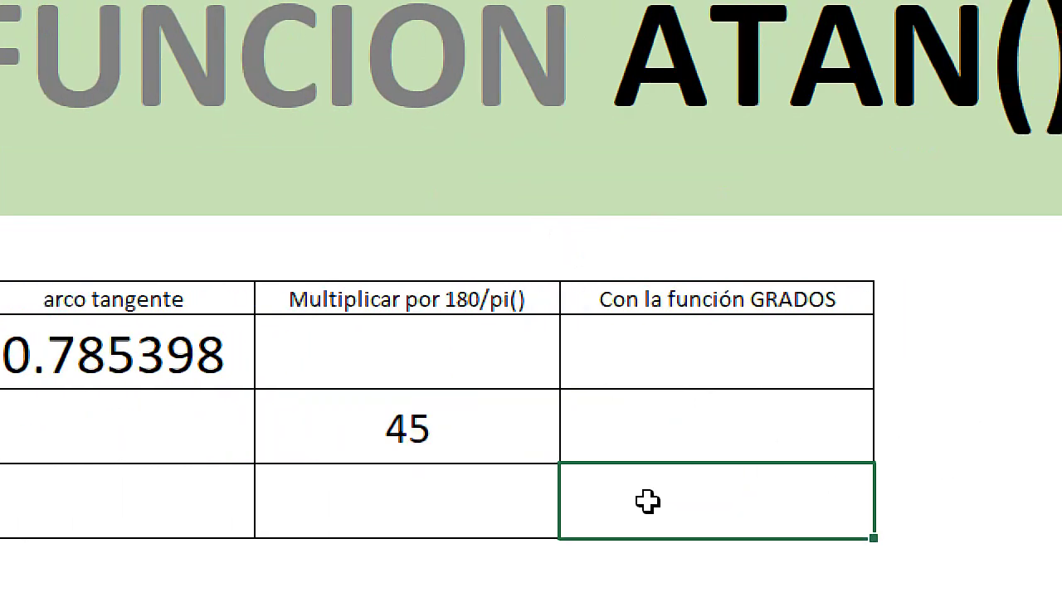
- Enter =GRADOS(ATAN(1)) under Con la función GRADOS, giving 45
{"action": "type", "text": "=Grado"}
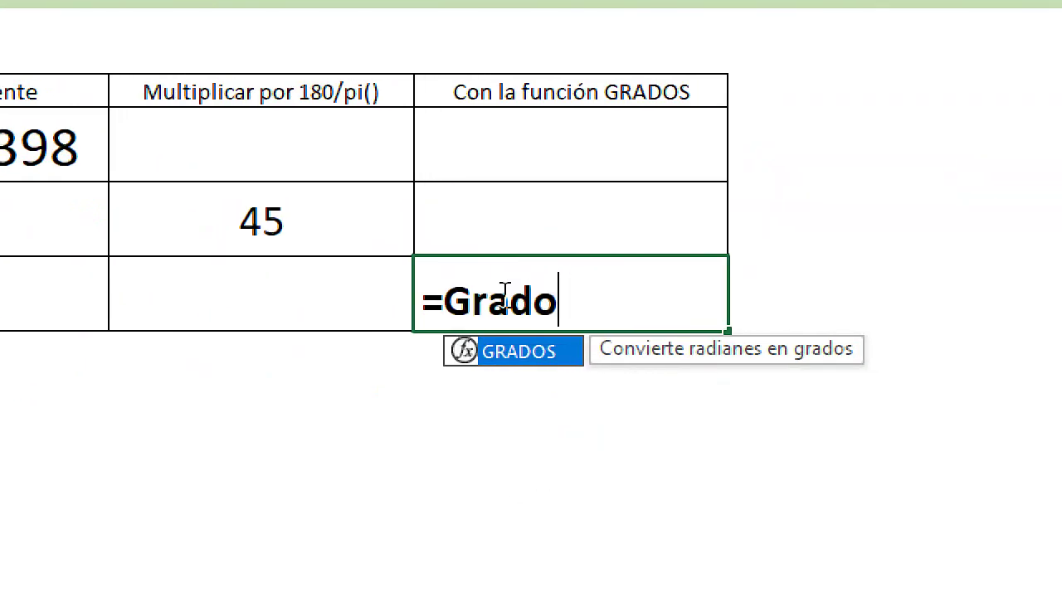
{"action": "type", "text": "s"}
{"action": "key", "text": "Tab"}
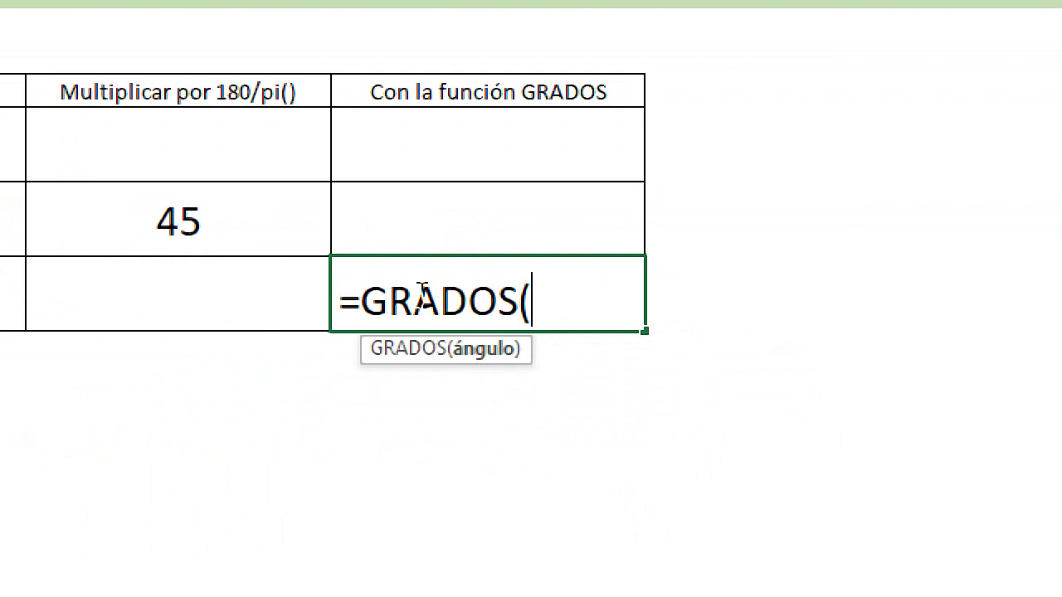
{"action": "type", "text": "atan"}
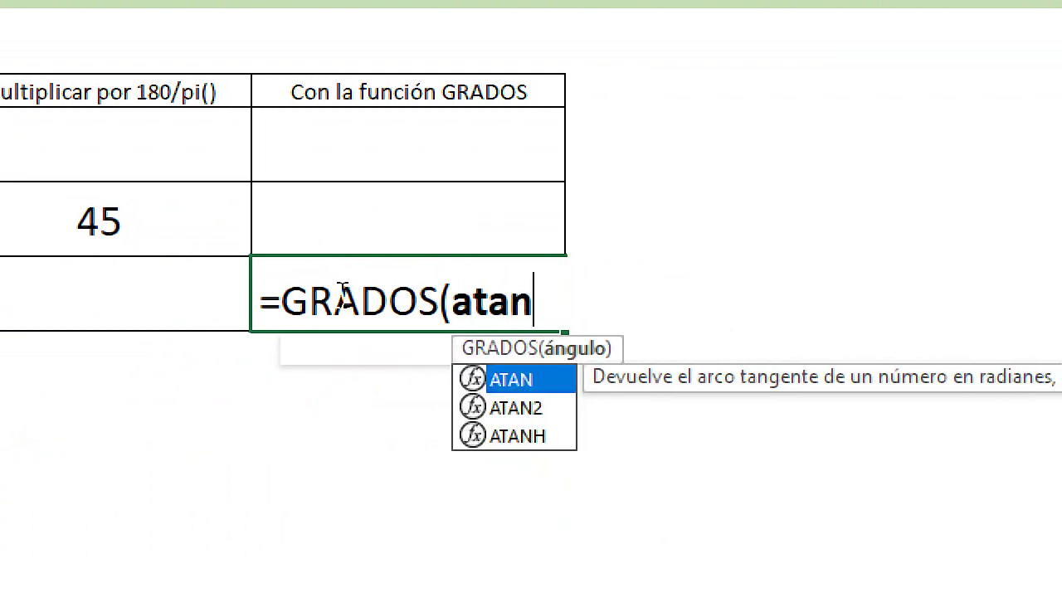
{"action": "key", "text": "Tab"}
{"action": "type", "text": "1"}
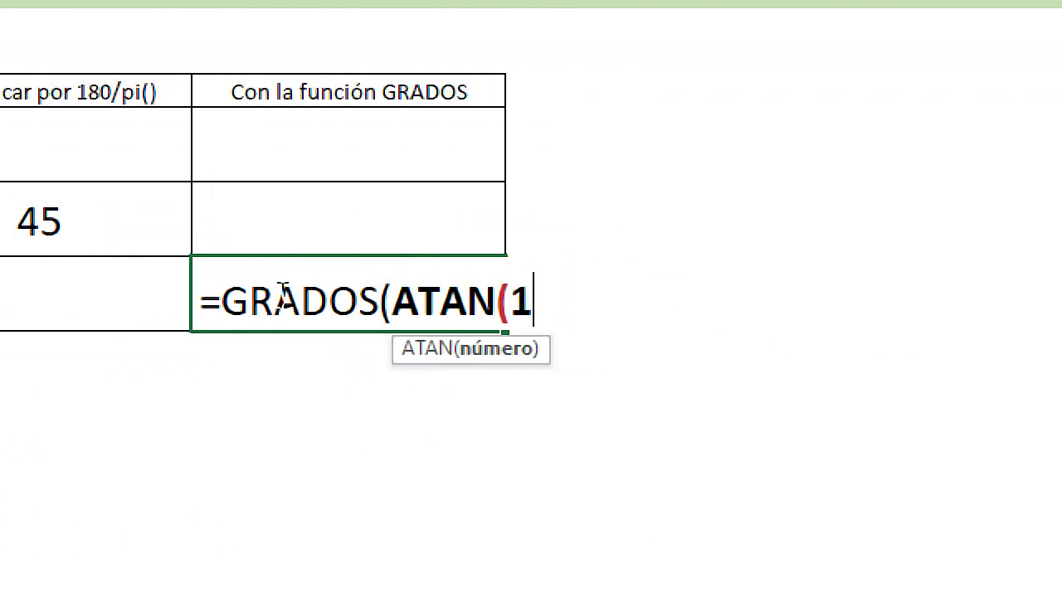
{"action": "type", "text": ")"}
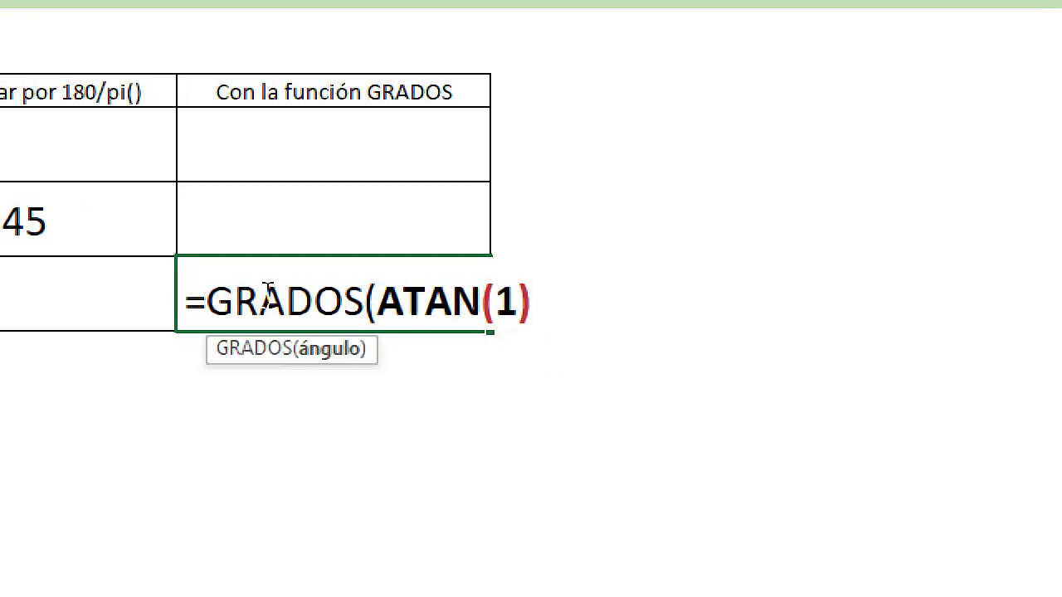
{"action": "type", "text": ")"}
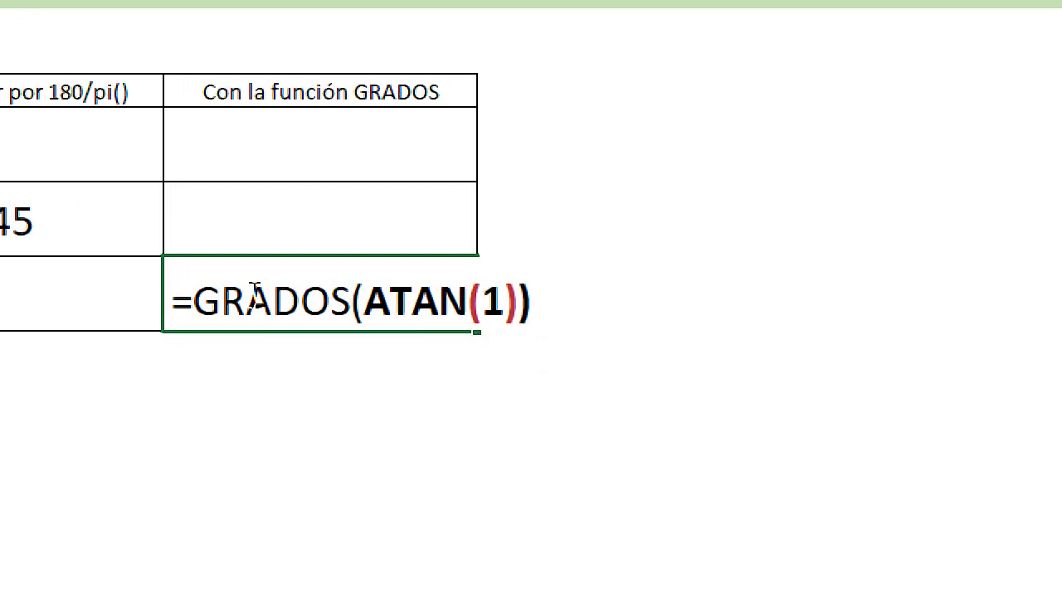
{"action": "key", "text": "Return"}
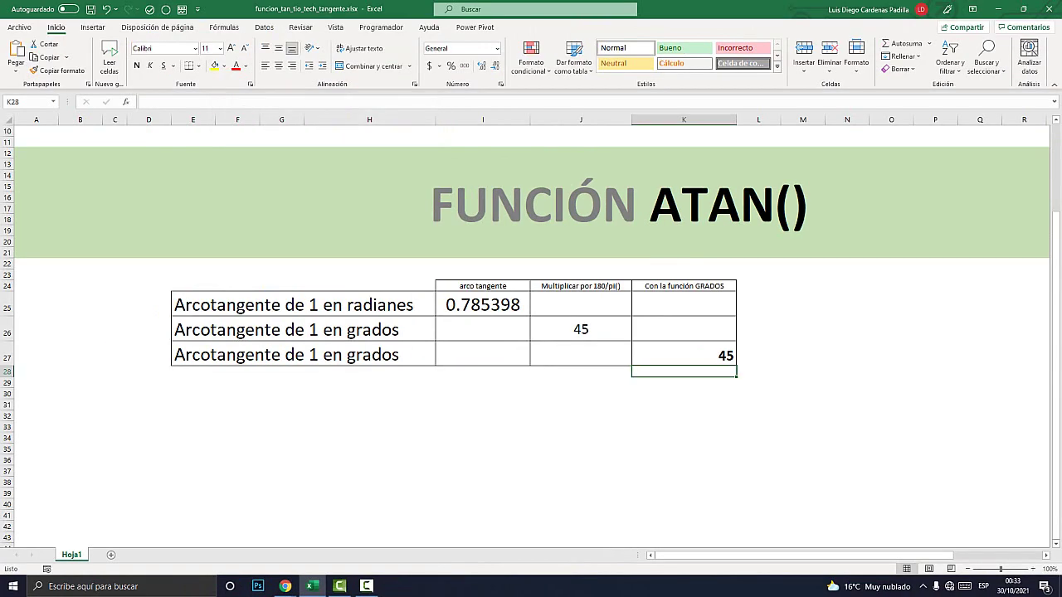
{"action": "left_click", "coordinate": [581, 330]}
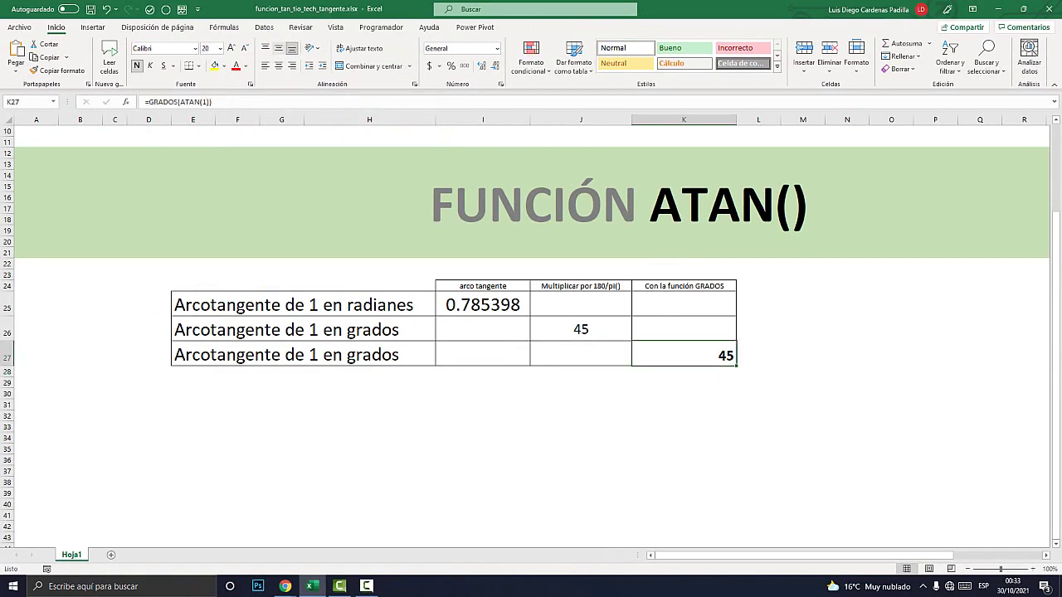
- Bold the 45 result in J26, then review the GRADOS and 180/PI() formulas without changes
{"action": "left_click_drag", "start_coordinate": [581, 341], "coordinate": [650, 345]}
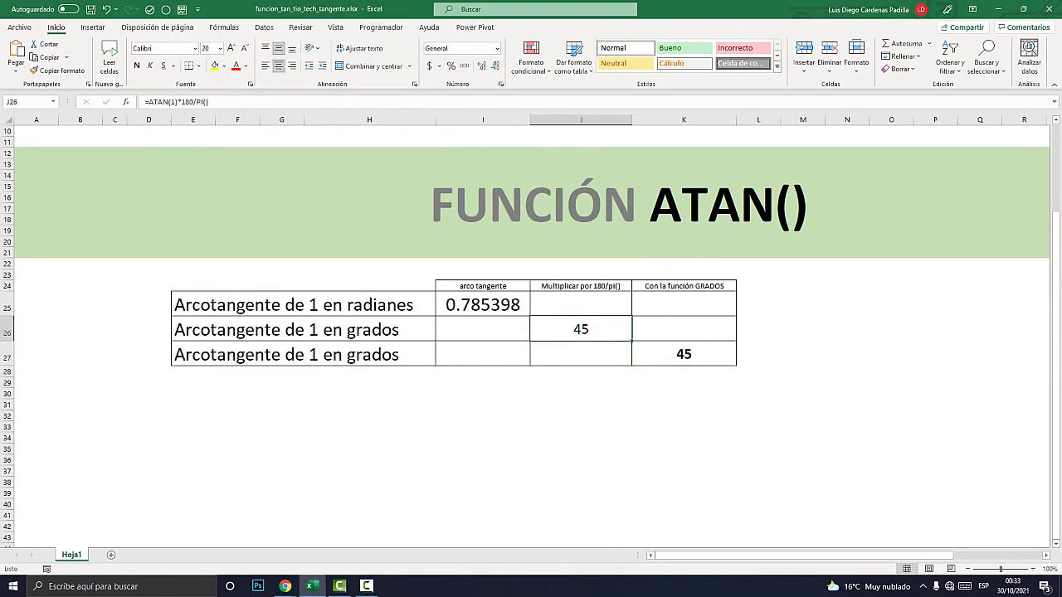
{"action": "left_click", "coordinate": [137, 66]}
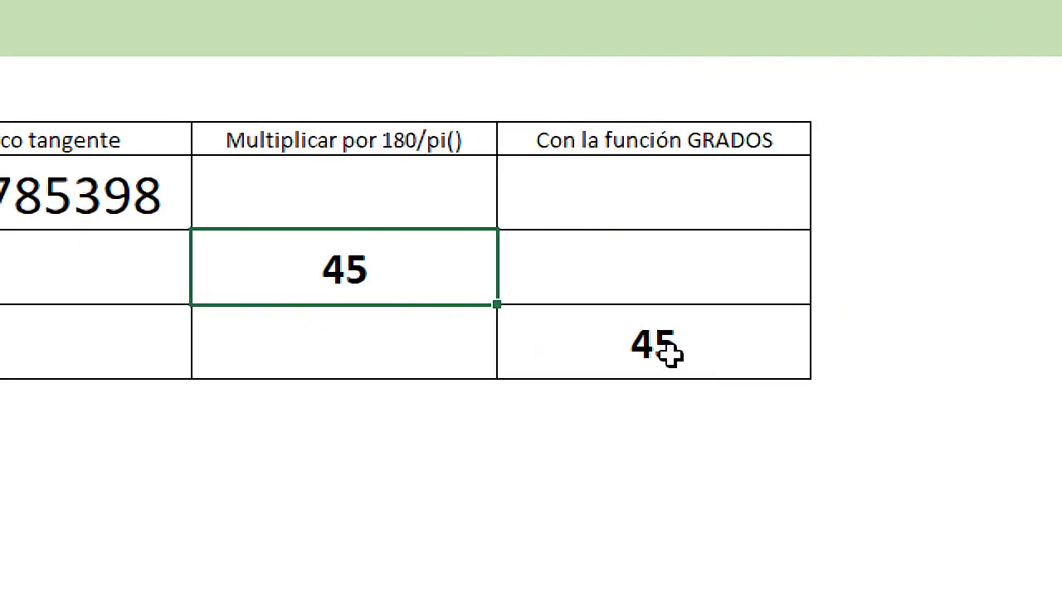
{"action": "double_click", "coordinate": [685, 356]}
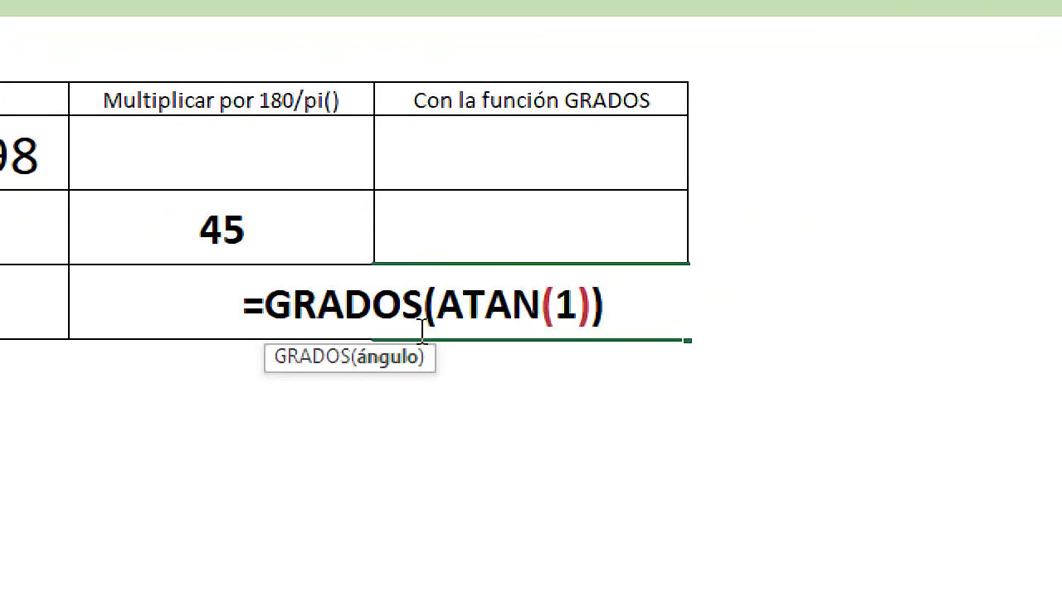
{"action": "left_click_drag", "start_coordinate": [425, 306], "coordinate": [291, 306]}
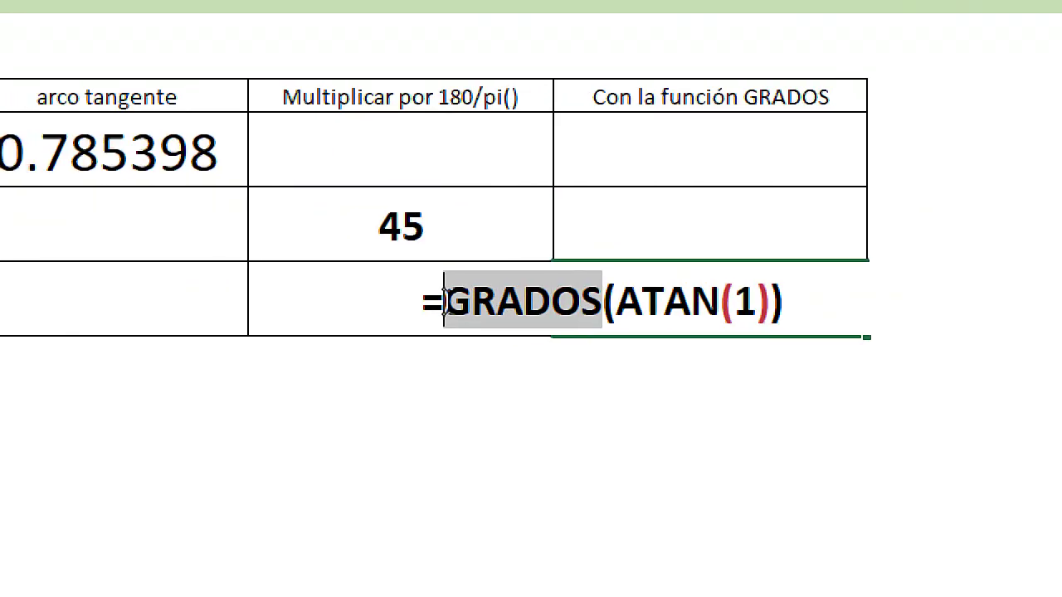
{"action": "key", "text": "Escape"}
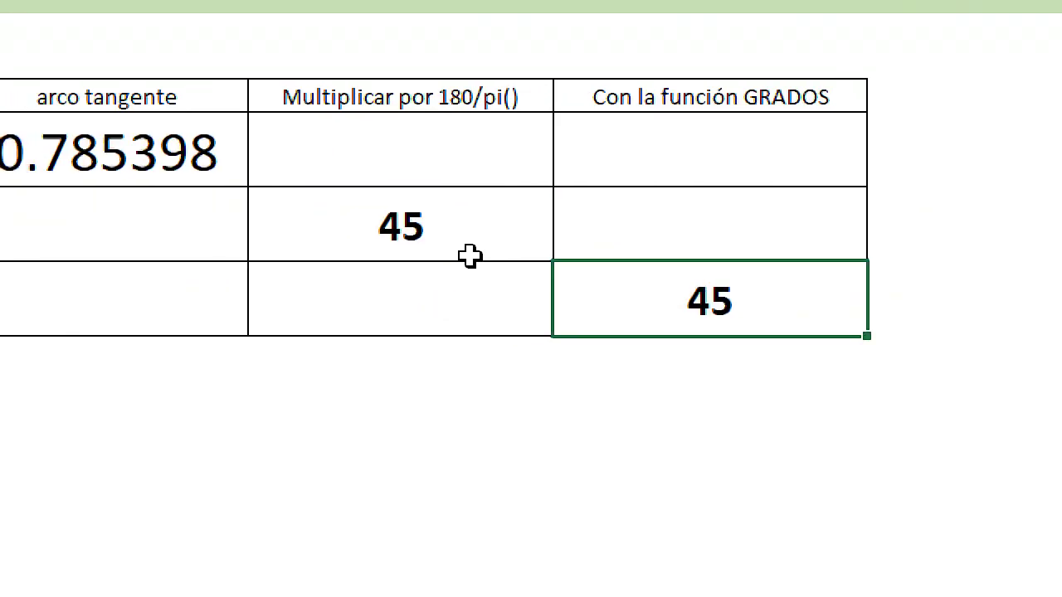
{"action": "double_click", "coordinate": [422, 220]}
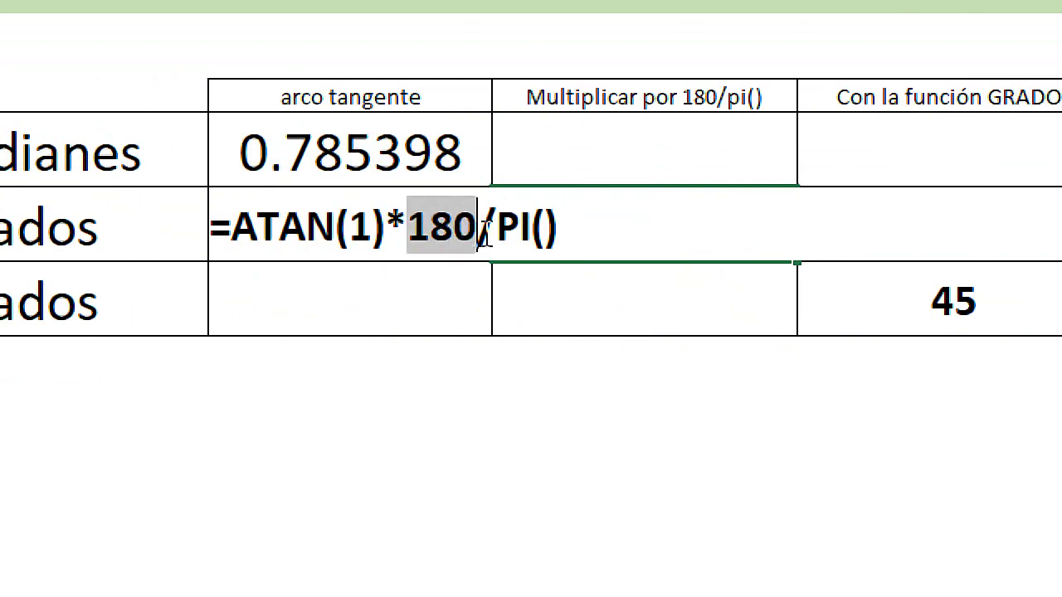
{"action": "key", "text": "ctrl+Return"}
{"action": "key", "text": "super+Escape"}
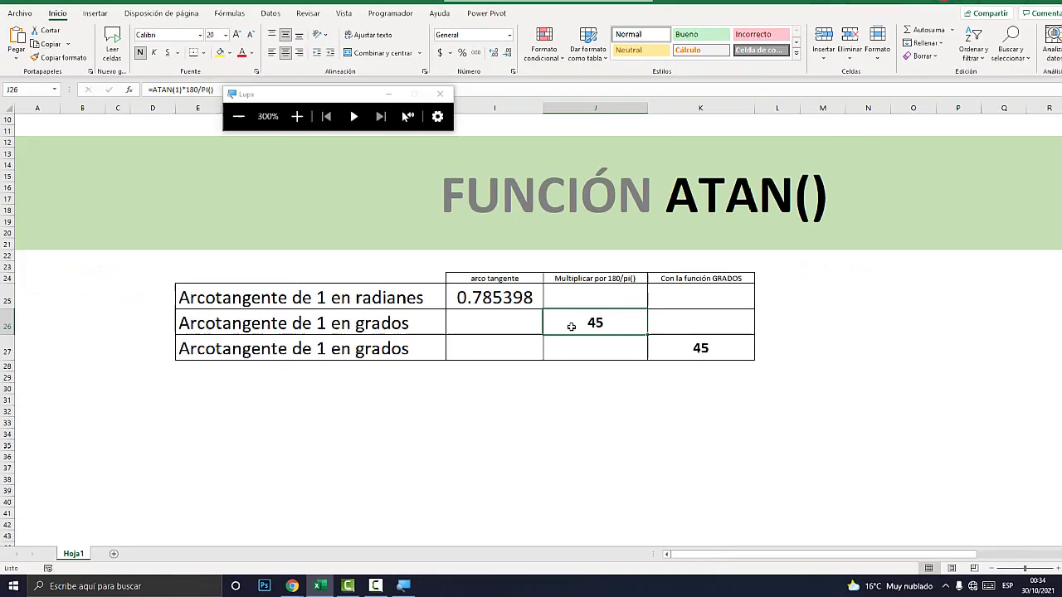
{"action": "left_click", "coordinate": [483, 404]}
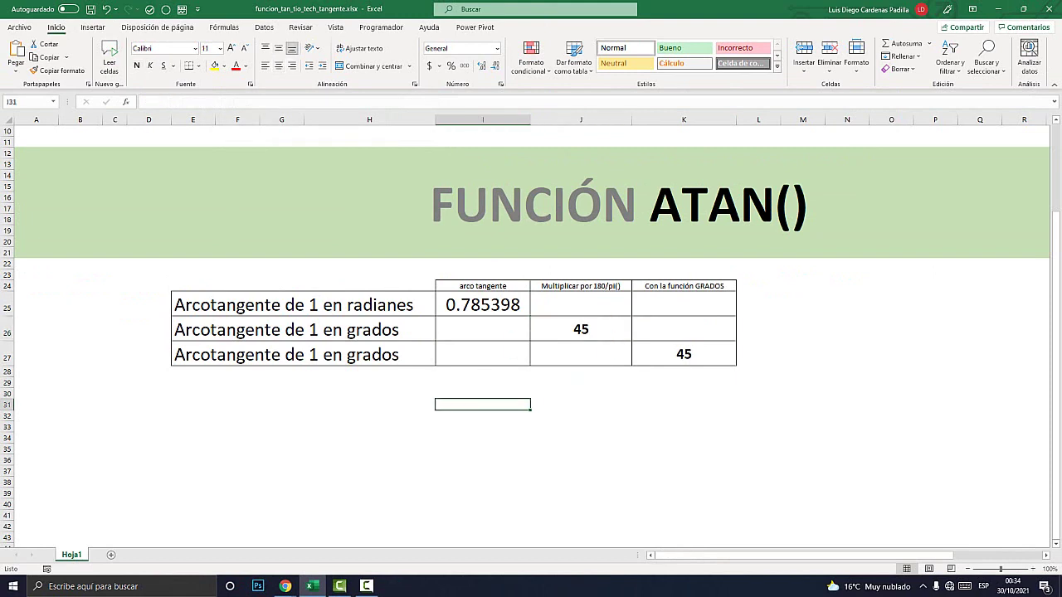